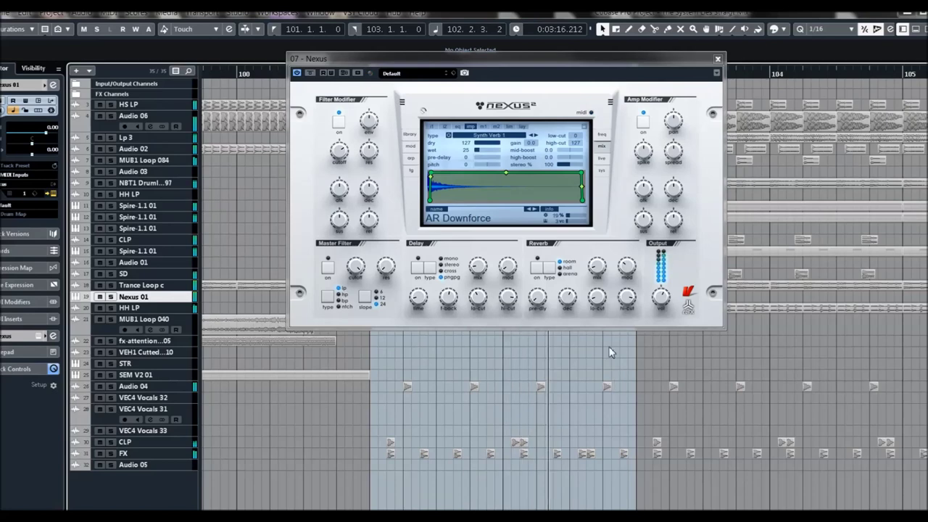
Lower the wet level of the Synth Verb 1 impulse to 17 and bring the Nexus instrument window back up
drag(479, 150, 475, 155)
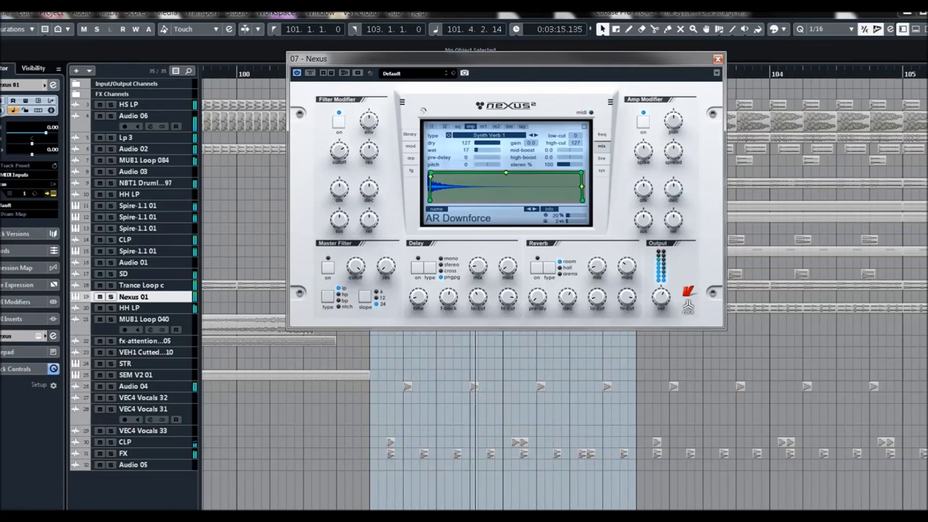
key(Escape)
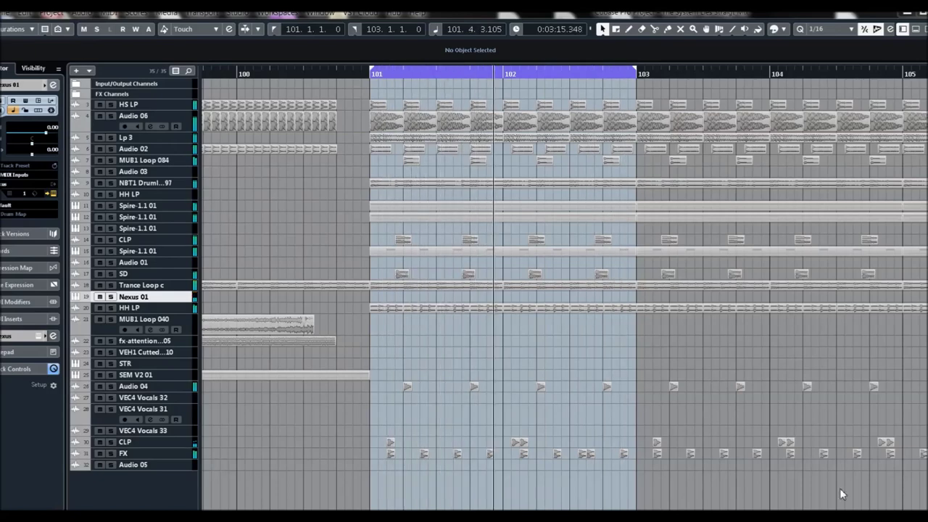
key(ctrl+e)
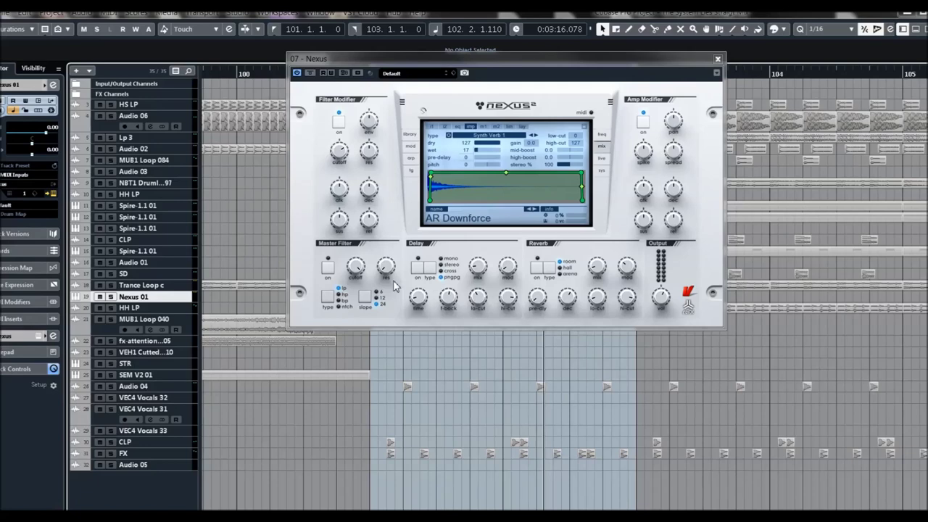
Examine the trance categories in the Nexus preset library and the list of available reverb impulse types
click(409, 135)
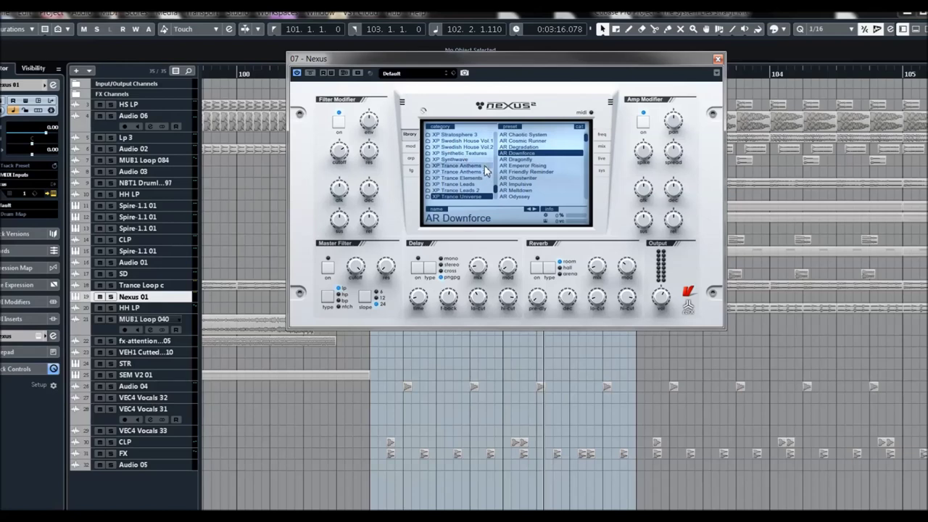
scroll(485, 173, down, 2)
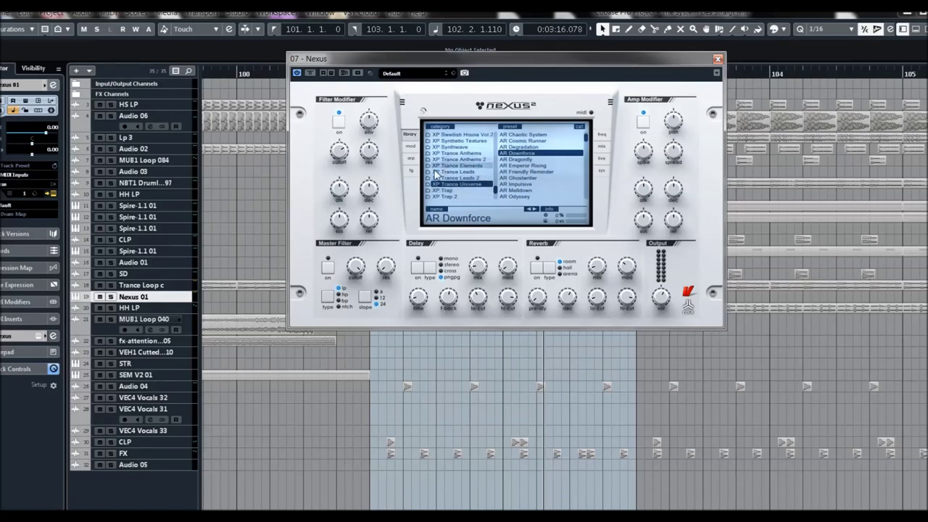
click(601, 149)
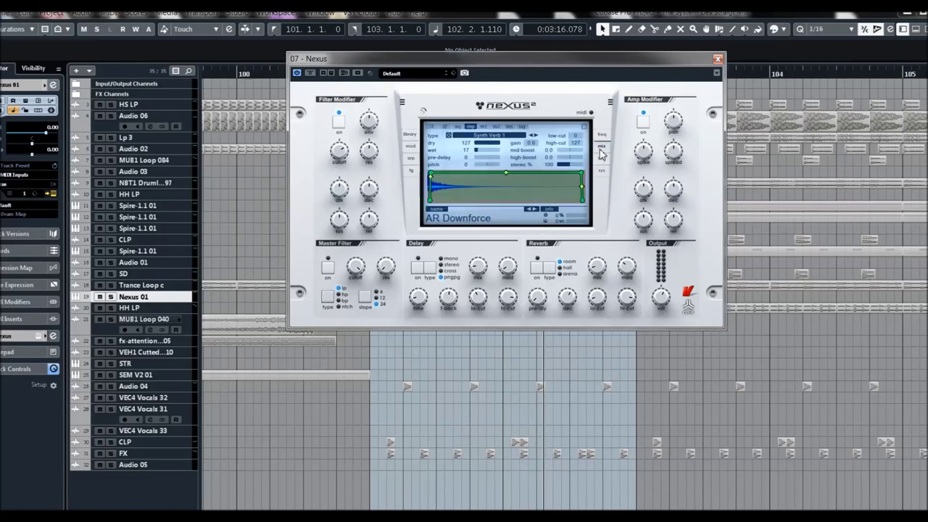
click(492, 135)
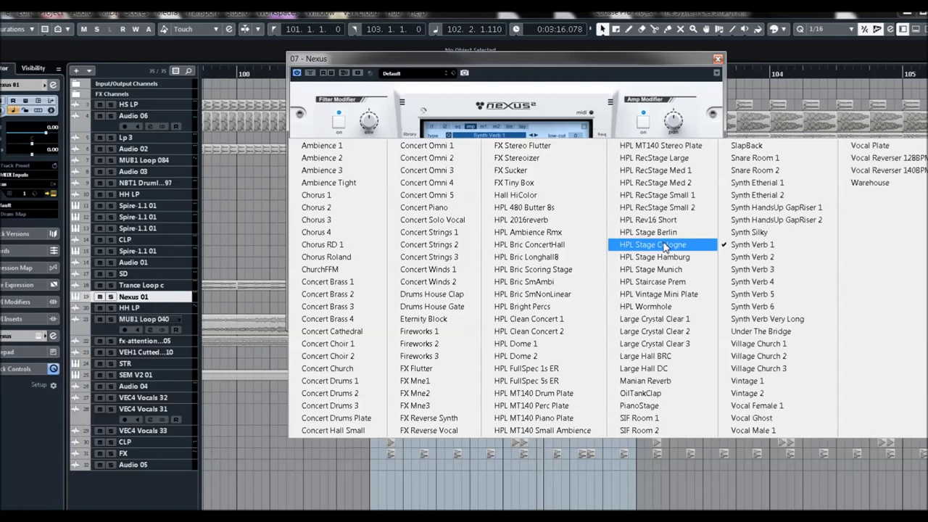
click(576, 75)
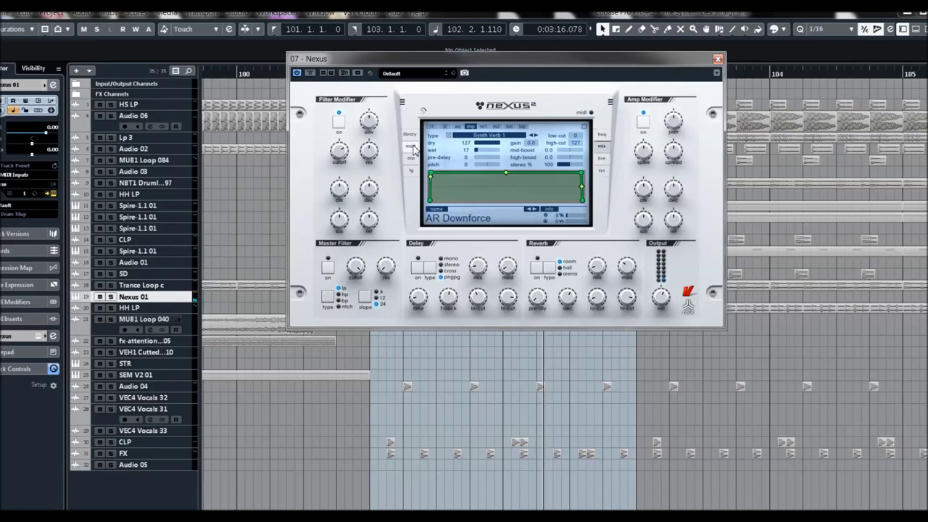
Toggle the reverb routing of both sound layers in the Nexus mixer
click(521, 127)
click(569, 171)
click(572, 138)
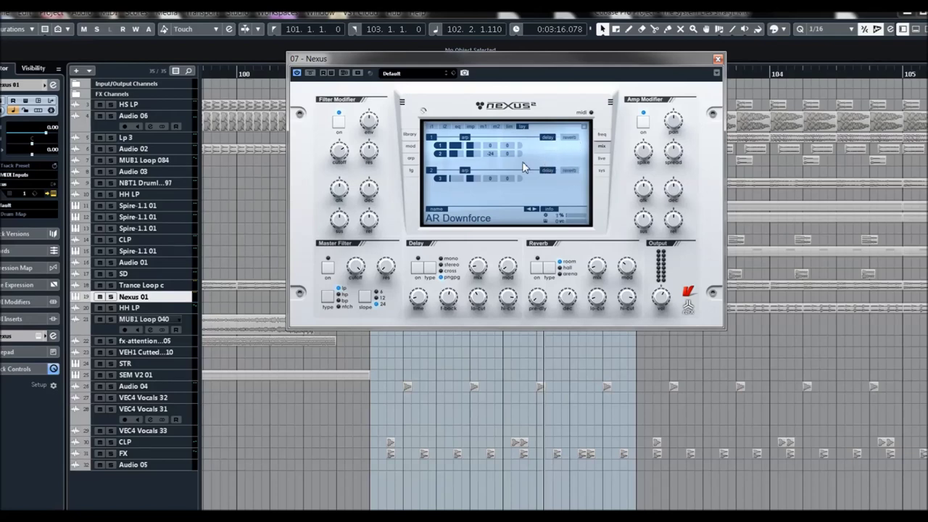
click(570, 138)
Review the impulse types on the impulse effect page and select the Spire-1.1 part starting at bar 101
click(472, 129)
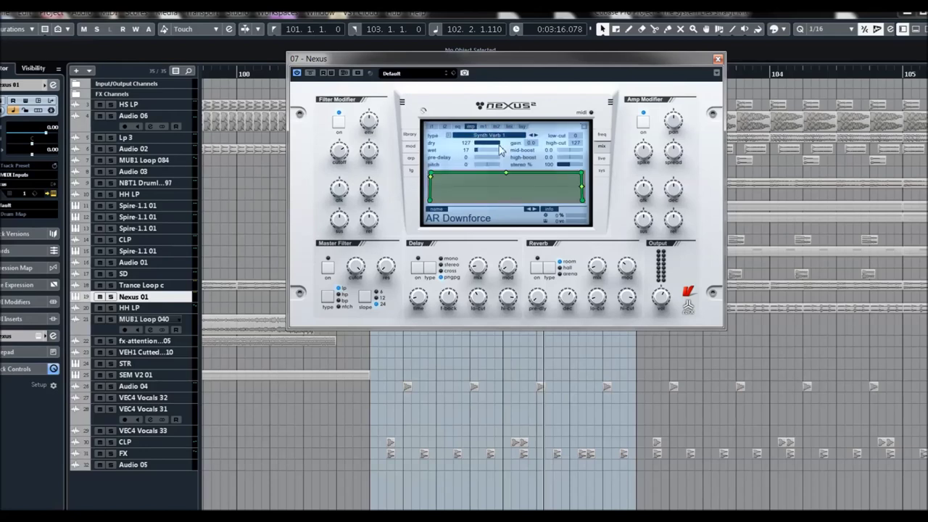
click(451, 136)
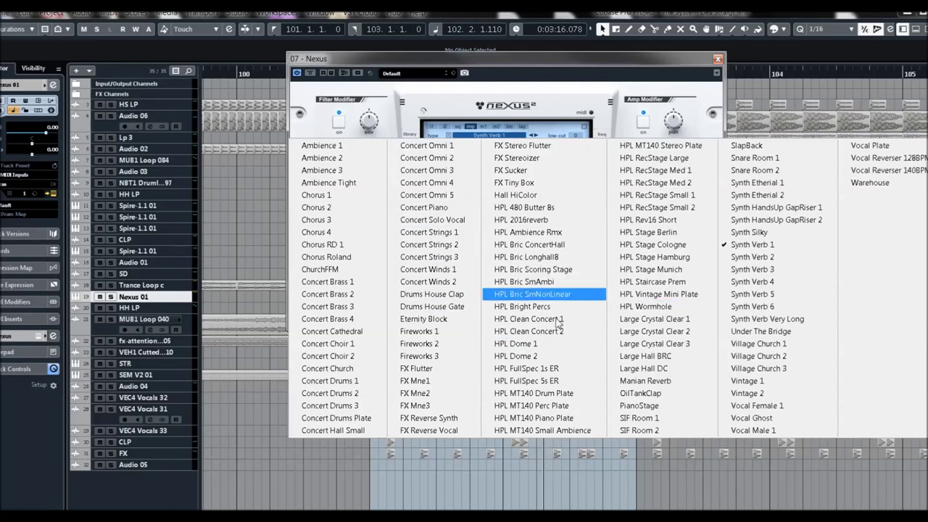
click(563, 83)
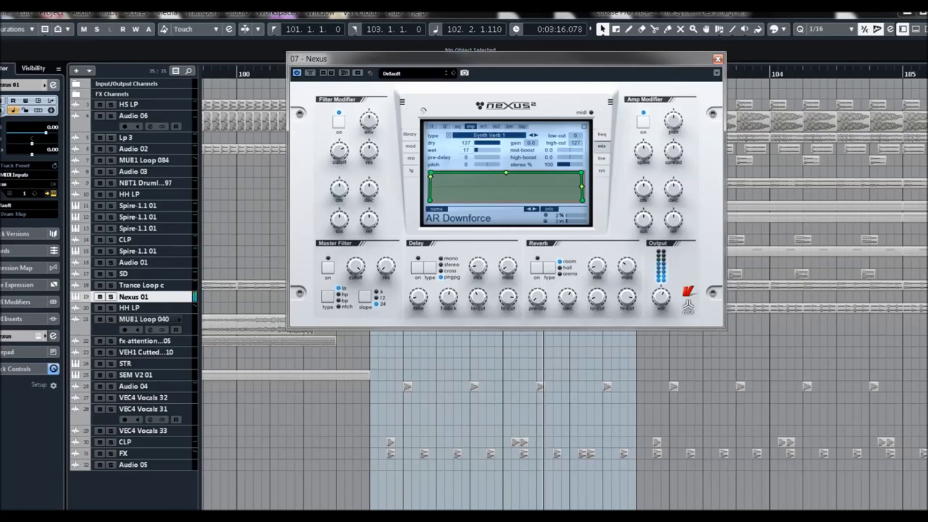
key(Escape)
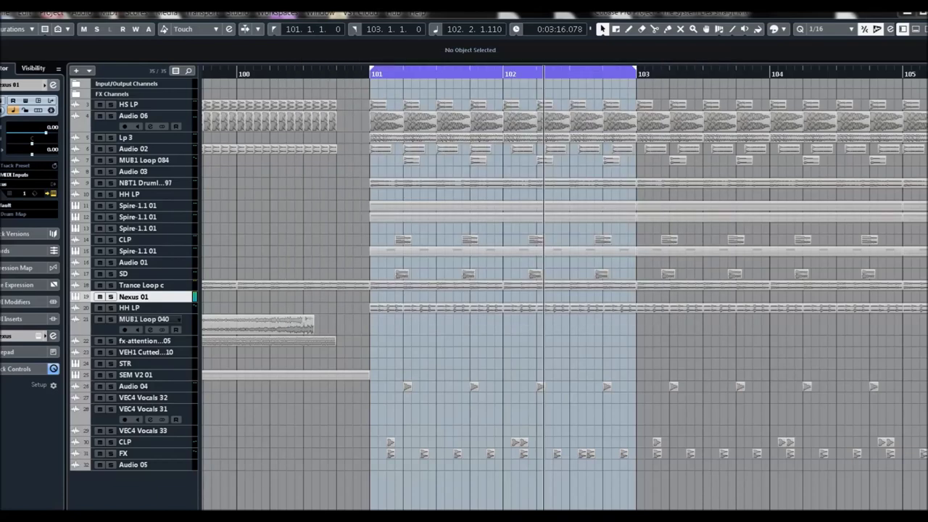
click(487, 225)
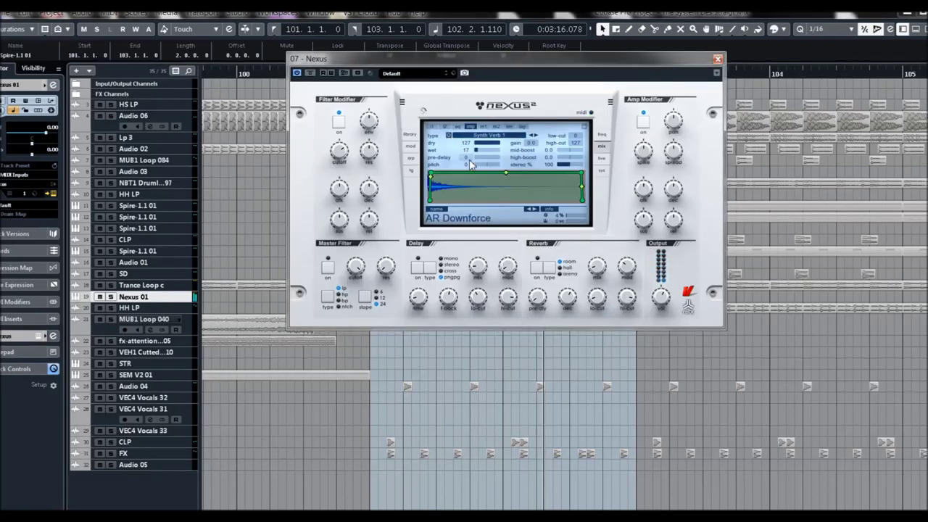
Set the impulse reverb's wet level to 22, mid-boost to -12.0, high-boost to +1.9 and stereo width to 200%
drag(479, 150, 480, 150)
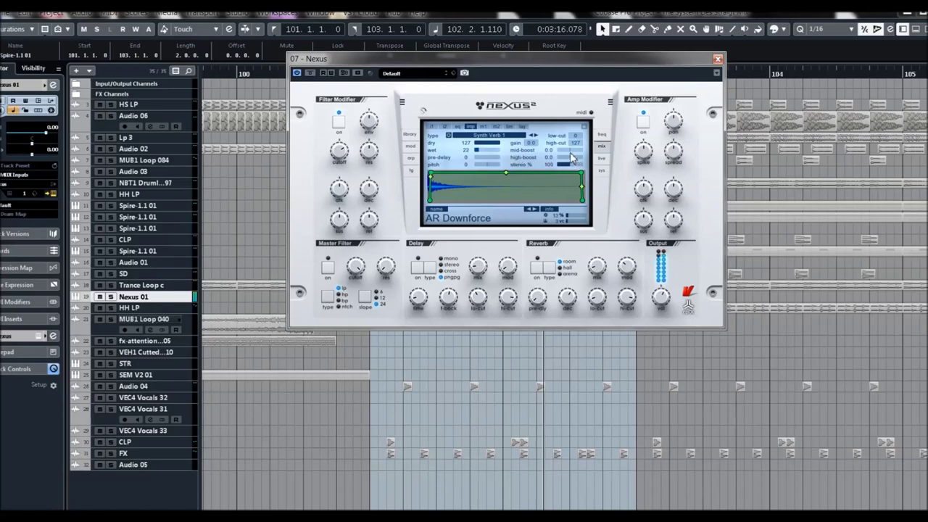
drag(542, 150, 622, 164)
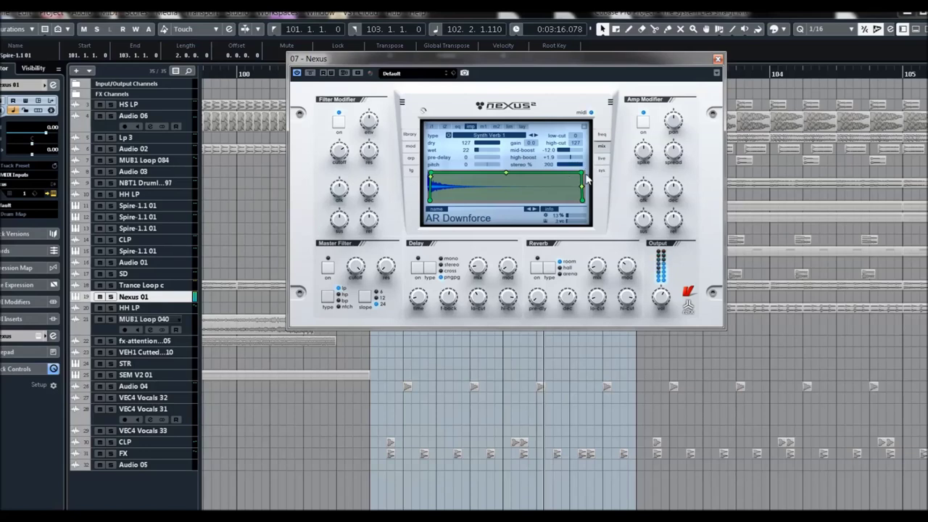
click(506, 172)
Shift the impulse pitch to -61, raise the wet level to 49 and audition the loop
drag(470, 165, 426, 173)
drag(426, 172, 501, 165)
drag(527, 169, 556, 170)
drag(479, 149, 381, 161)
drag(482, 166, 499, 150)
key(KP_1)
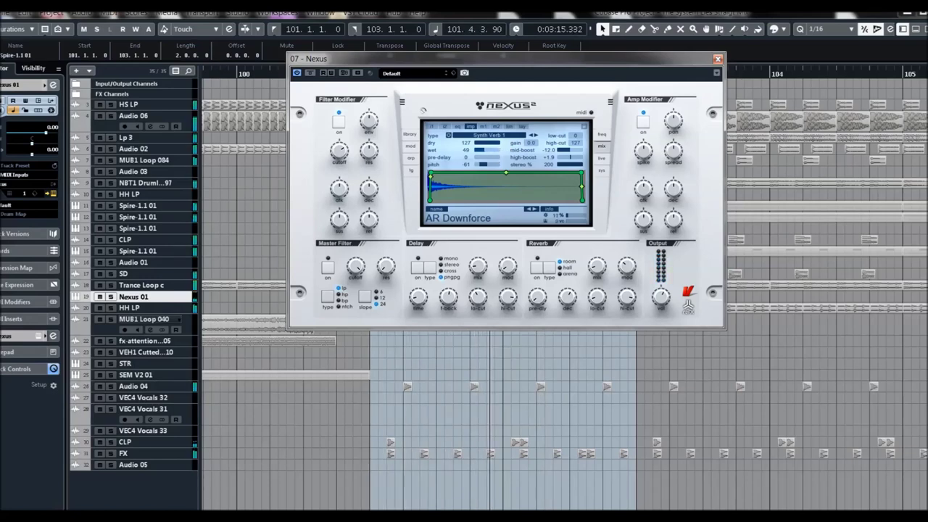
key(KP_1)
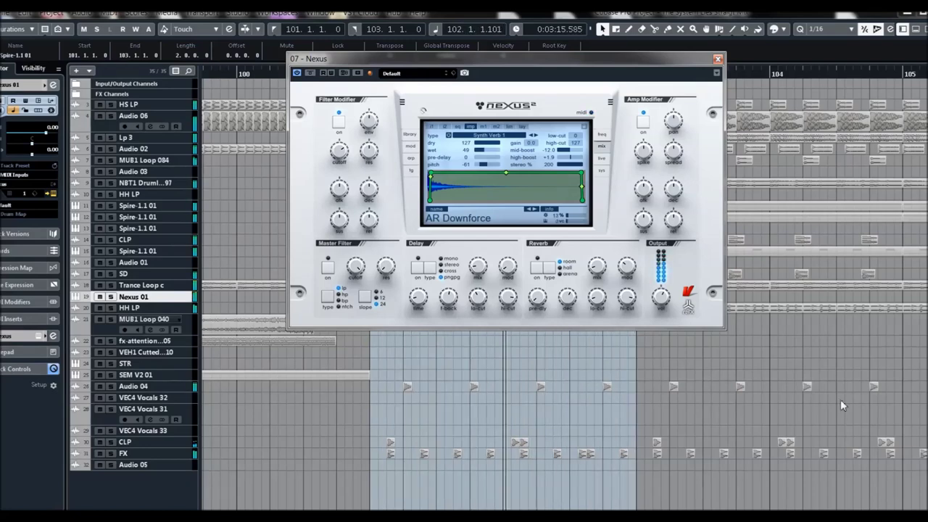
Mute the CLP and SD tracks and bring the impulse reverb's wet level down to 21
drag(481, 150, 367, 301)
click(101, 241)
click(101, 273)
drag(346, 308, 358, 116)
drag(432, 199, 442, 194)
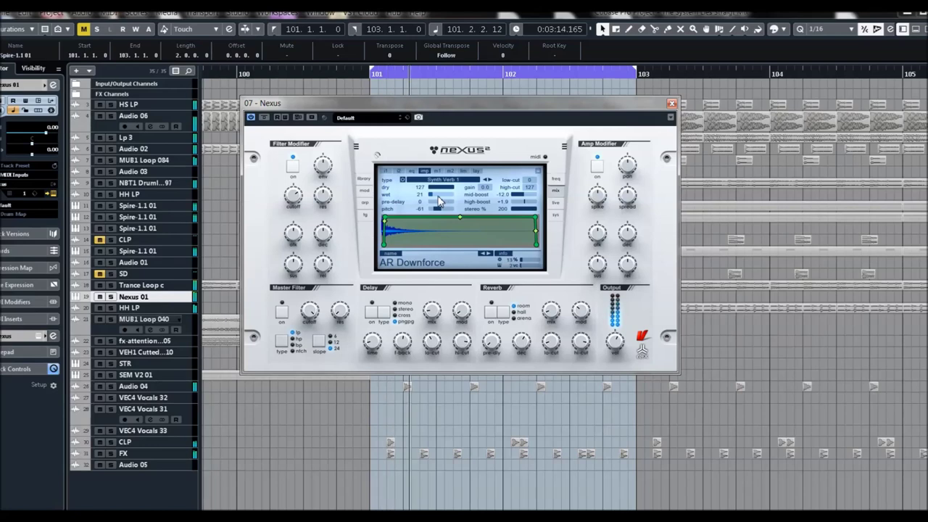
Try impulse pitches of -100 and +92, set mid-boost to +9.1 and high-boost to +7.7, and finish with pitch at +3
drag(439, 212, 406, 214)
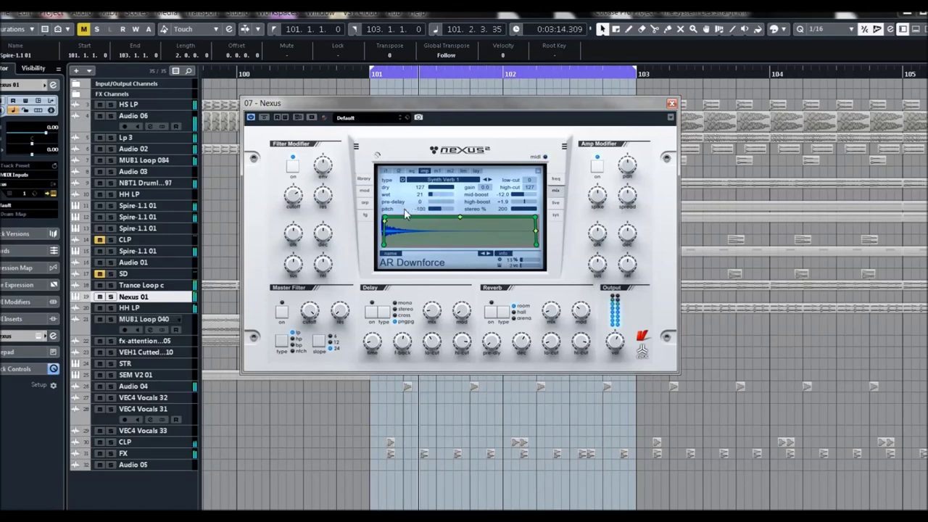
drag(436, 213, 475, 211)
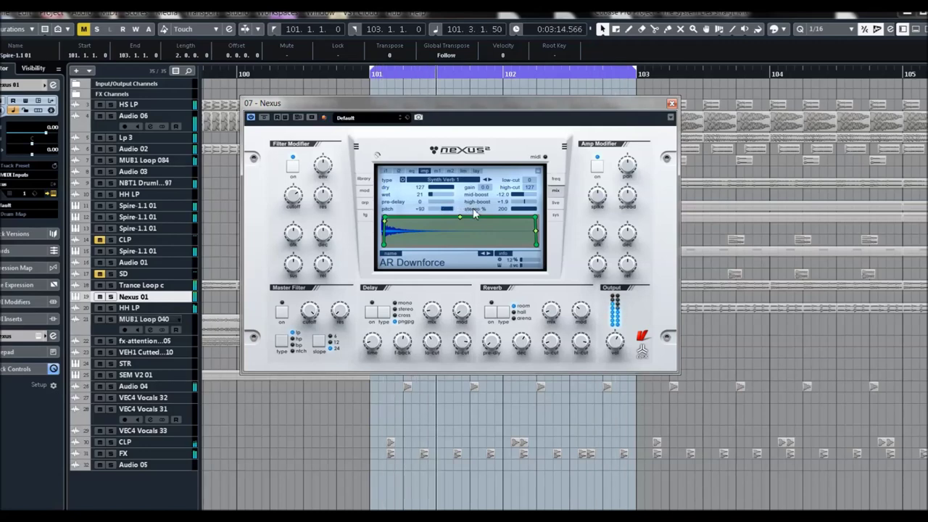
drag(516, 194, 535, 208)
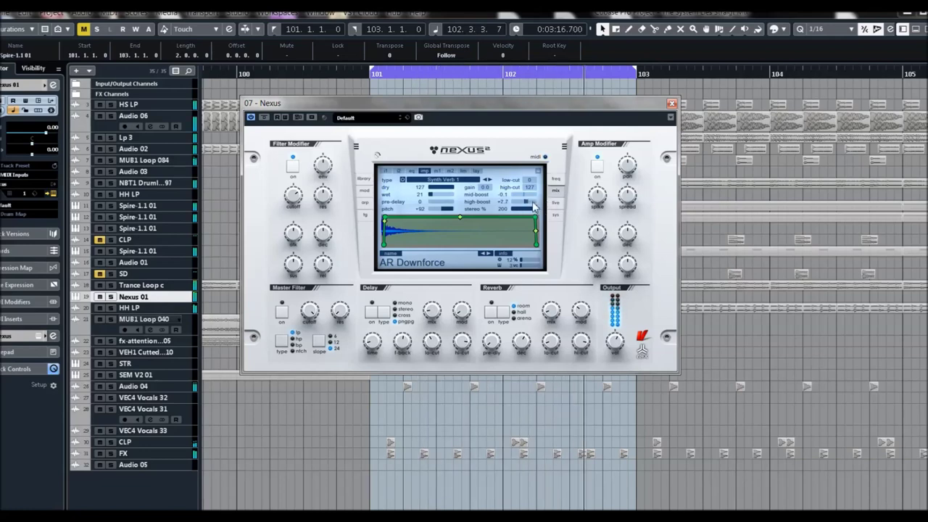
drag(528, 195, 547, 209)
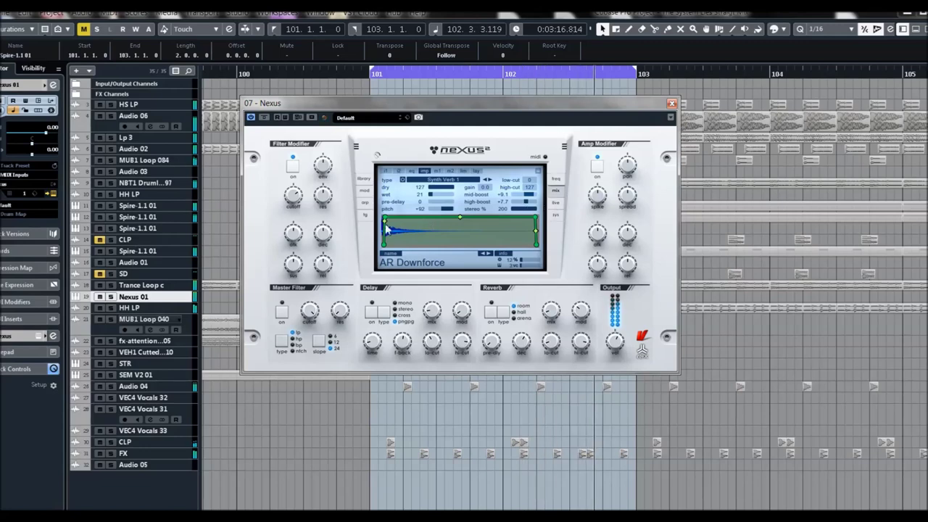
drag(420, 209, 430, 212)
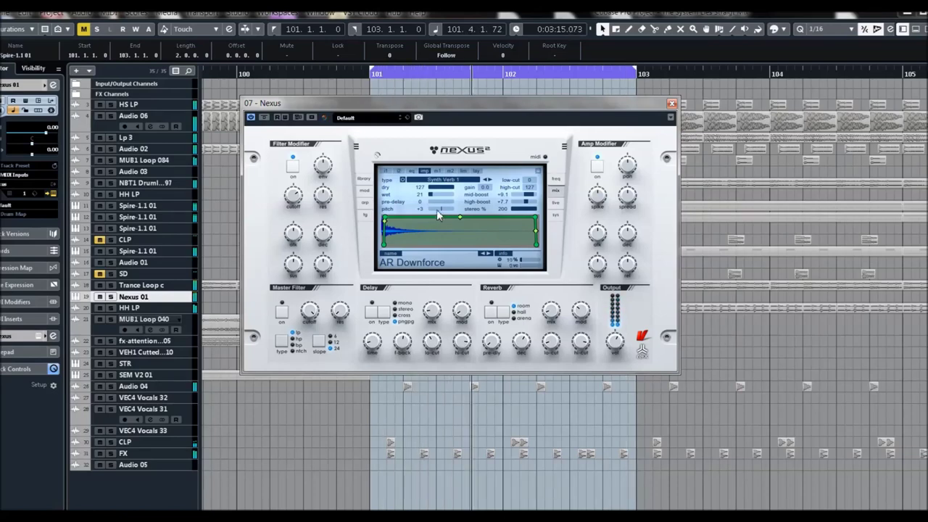
Change the impulse type to Ambience 3, with the wet level at 29 and the stereo width at 139%
click(438, 180)
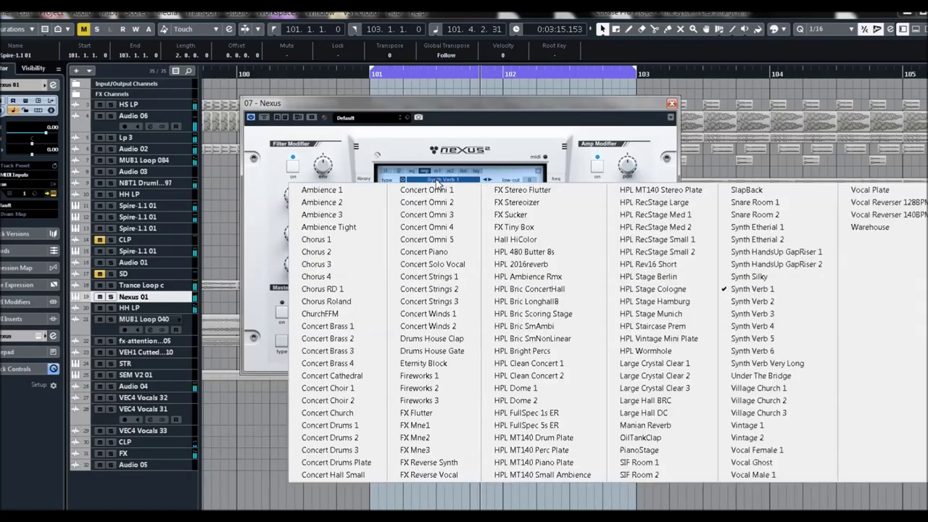
click(328, 215)
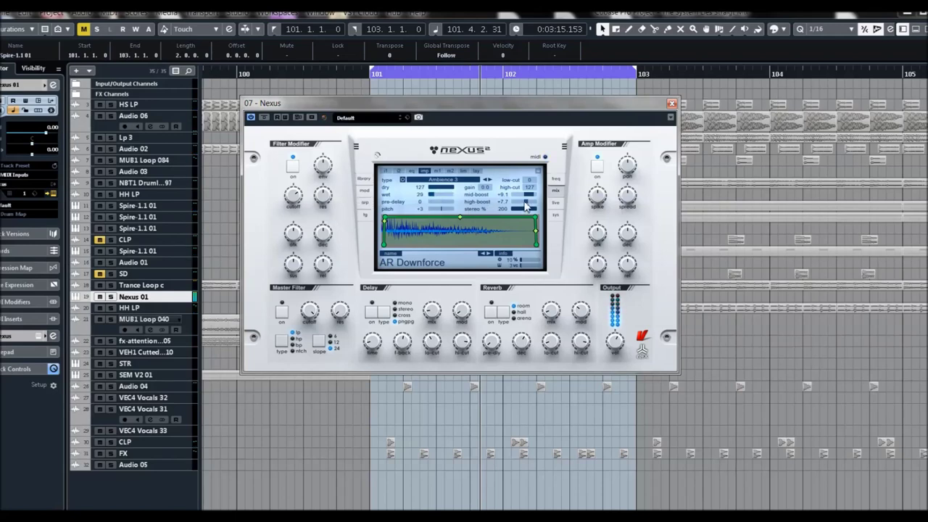
drag(523, 210, 485, 206)
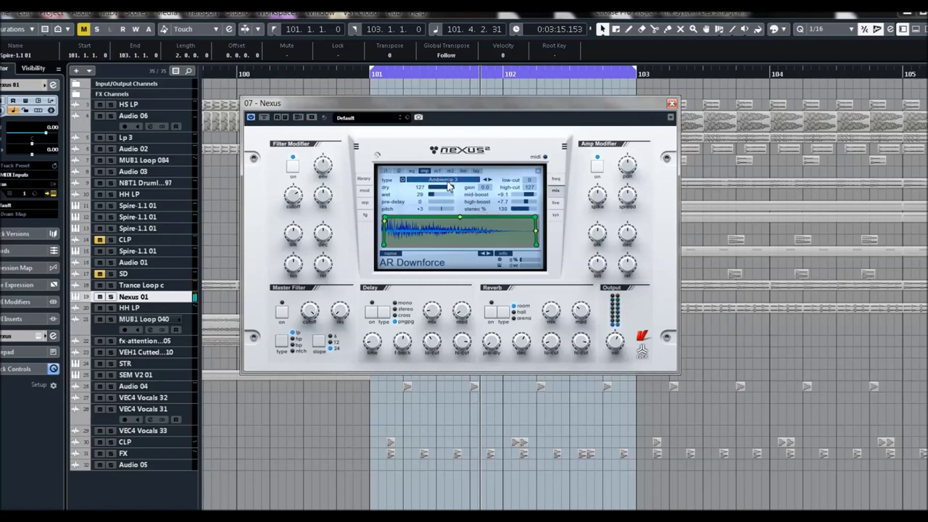
Try the Chorus RD 1 impulse with wet at 38, switch to Chorus Roland and lower the starting point of its envelope
click(449, 186)
click(324, 289)
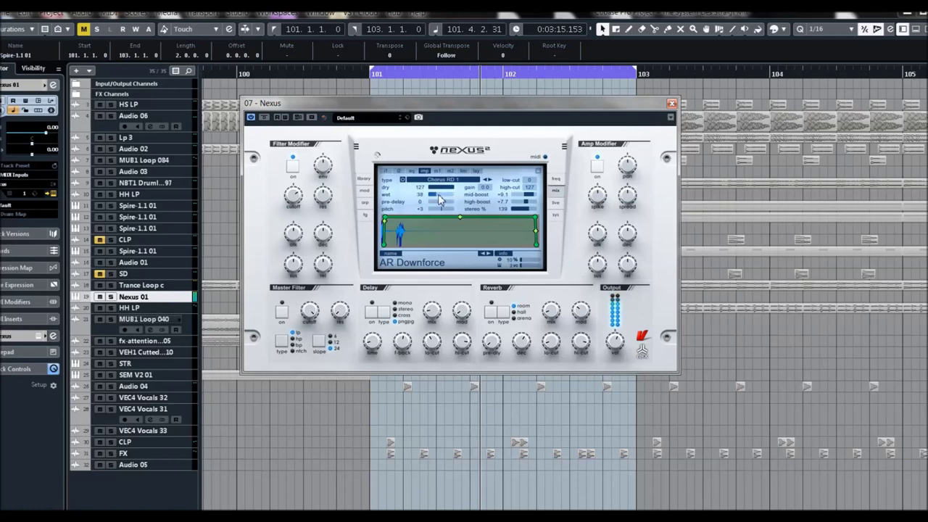
click(489, 179)
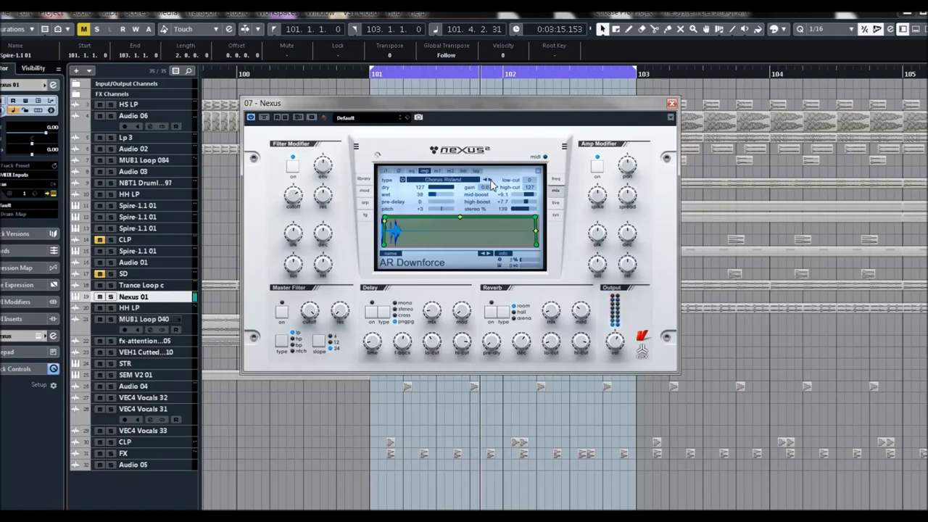
drag(386, 218, 395, 223)
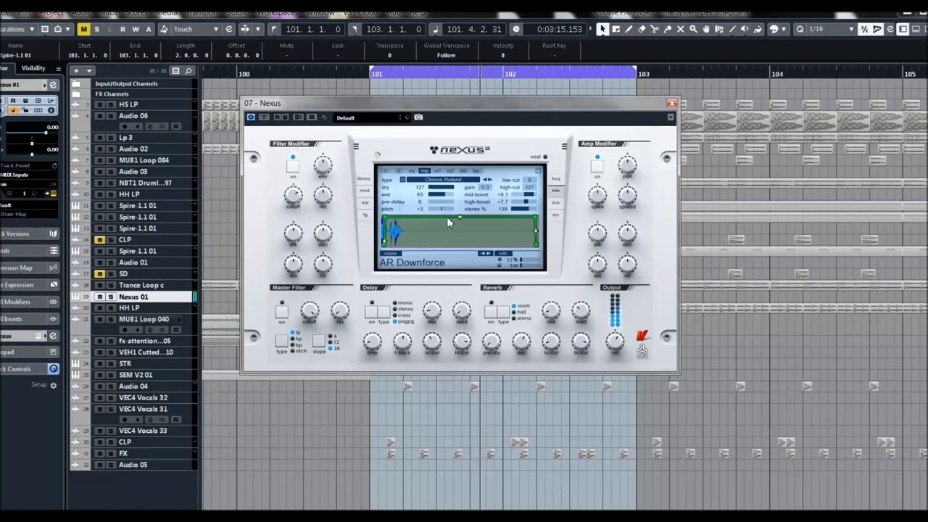
Try the Concert Brass 3 and Concert Brass 2 impulses, setting wet to 58 and raising the envelope's starting point
click(443, 179)
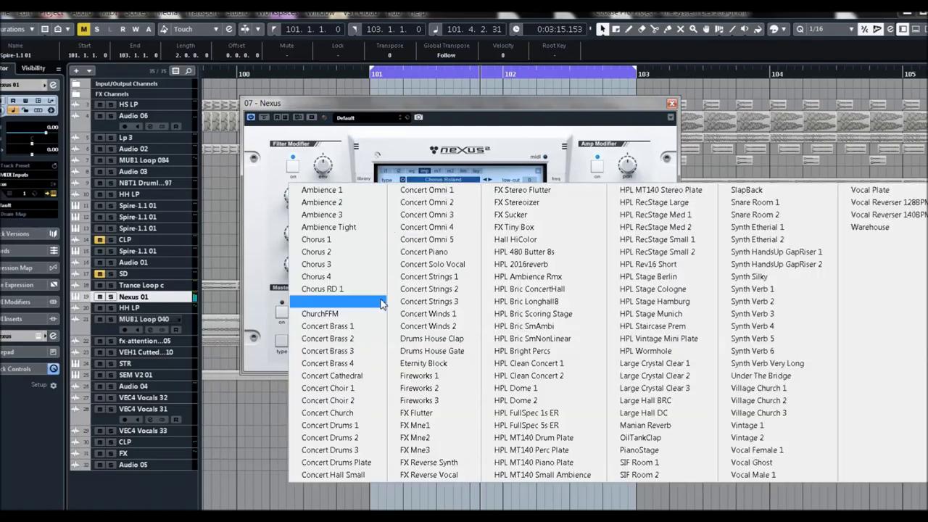
click(335, 351)
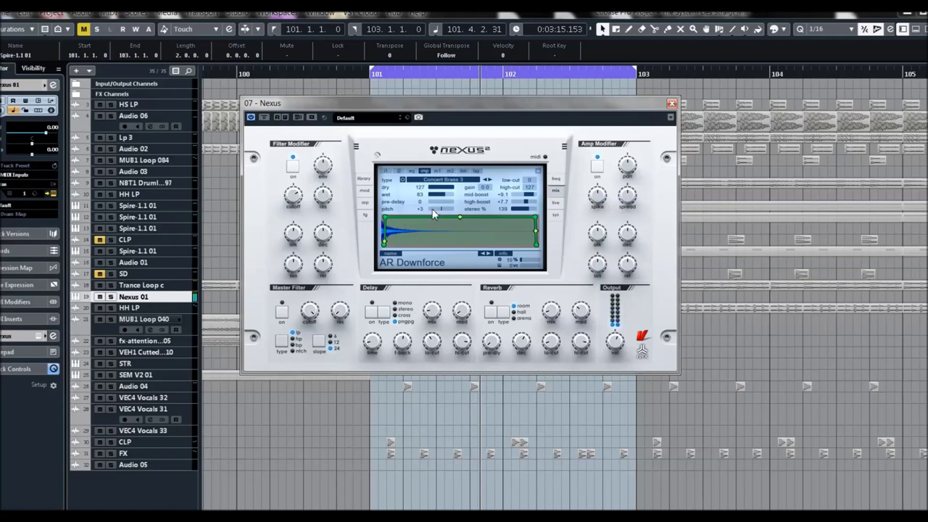
drag(439, 195, 421, 200)
mouse_move(388, 224)
mouse_down()
mouse_move(527, 243)
mouse_move(428, 219)
mouse_move(378, 223)
mouse_up()
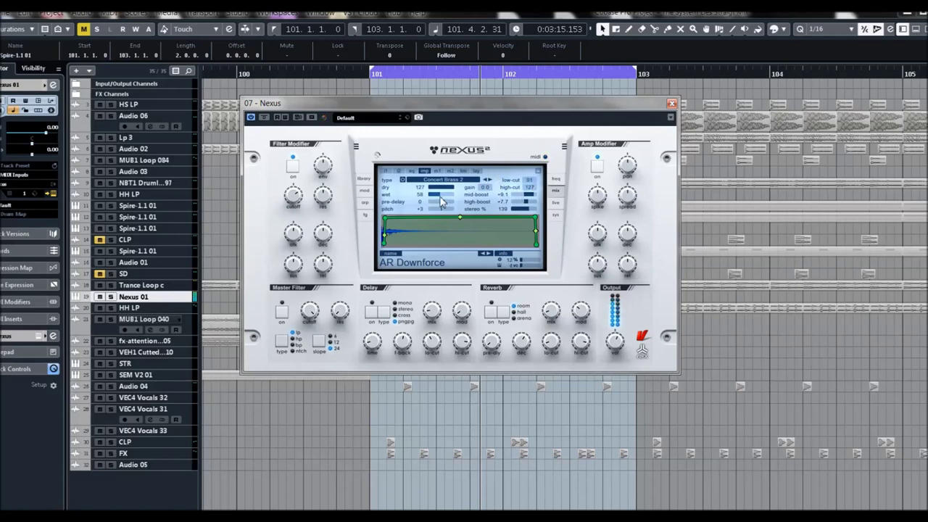
Switch the impulse type to Concert Drums 3, with the wet level at 25 and the low-cut at 36
drag(463, 194, 459, 200)
click(460, 182)
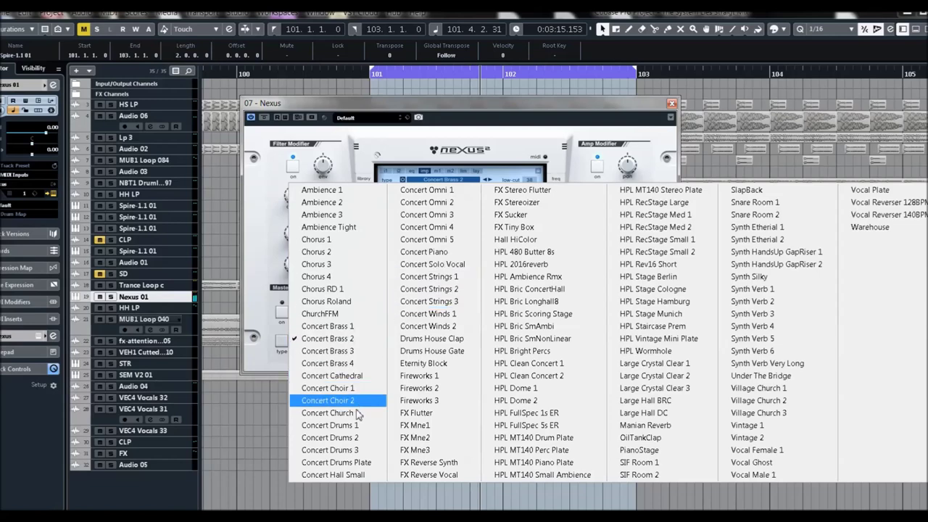
click(348, 450)
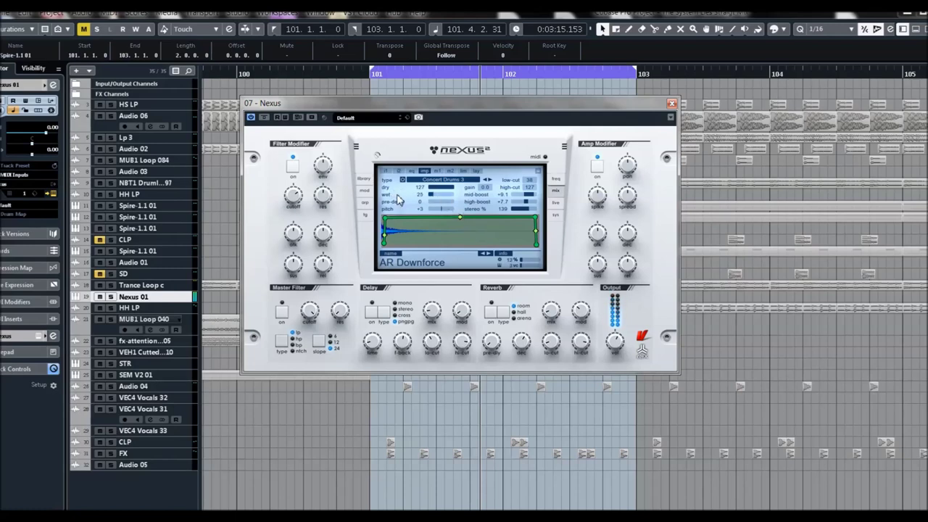
Try the Concert Drums Plate and Concert Hall Small impulses, then switch to HPL FullSpec 1s ER with the wet level at 41
click(488, 180)
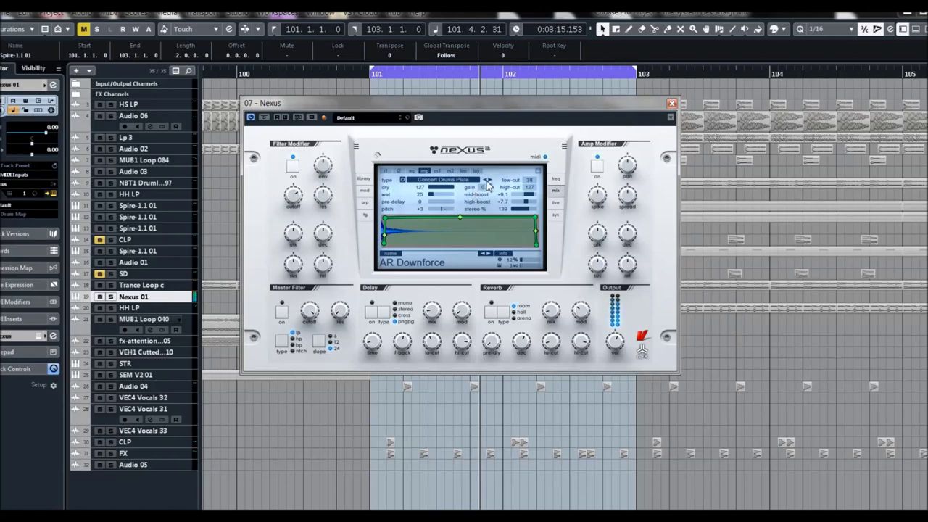
click(491, 181)
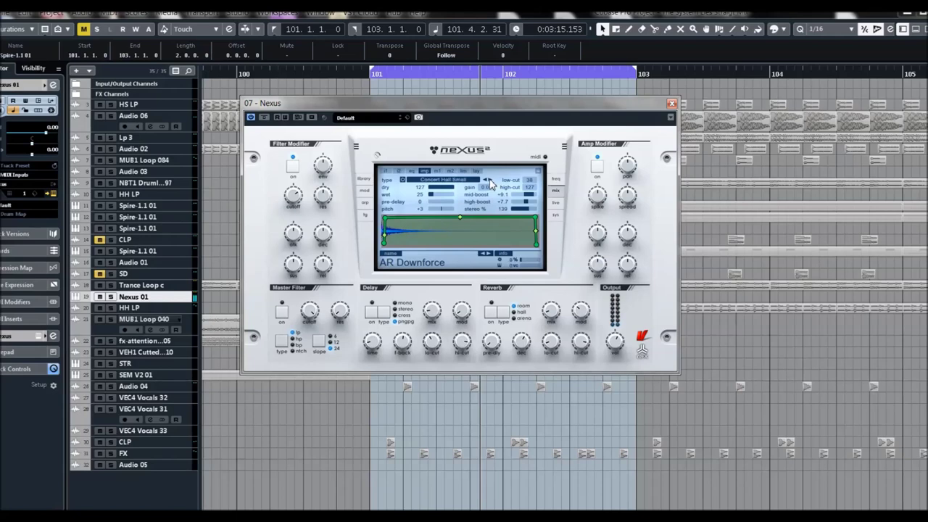
click(447, 185)
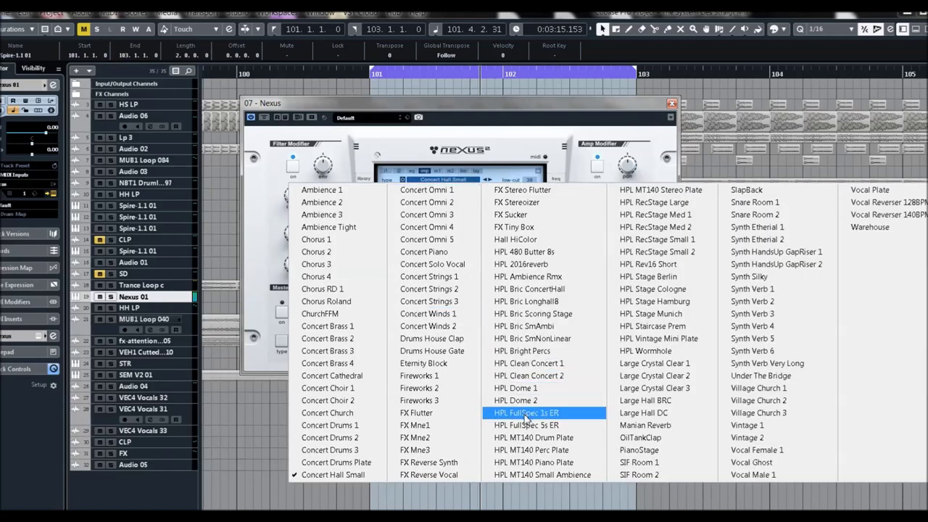
click(526, 413)
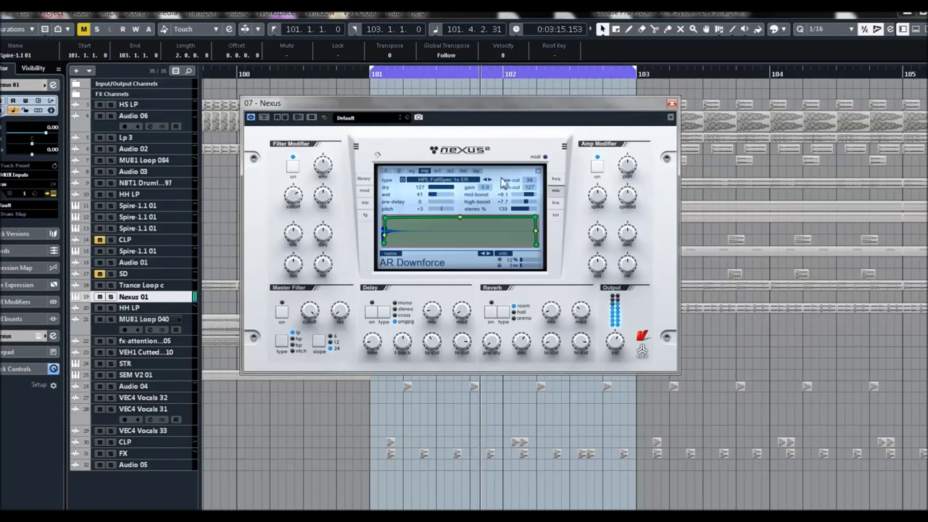
Try the HPL MT140 Perc Plate impulse, then HPL 480 Butter 8s with wet at 51, and audition it with the track playing
click(461, 181)
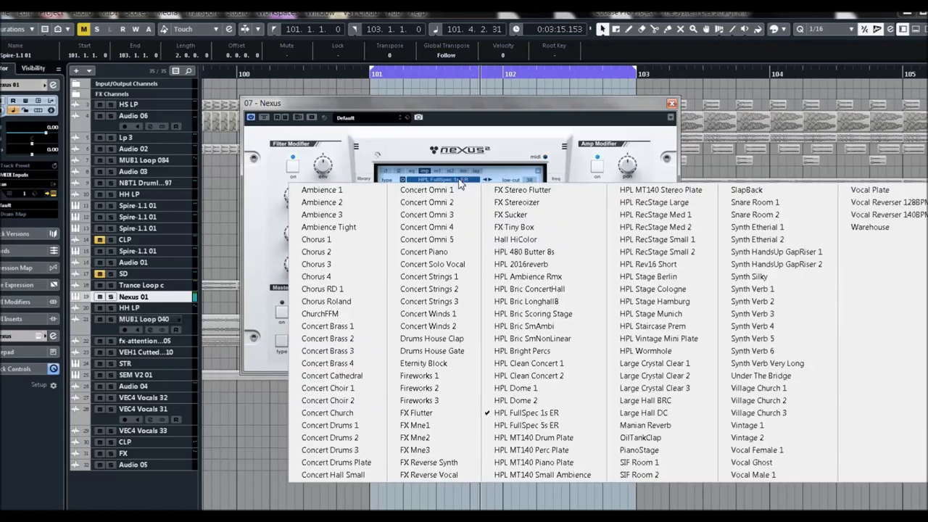
click(539, 453)
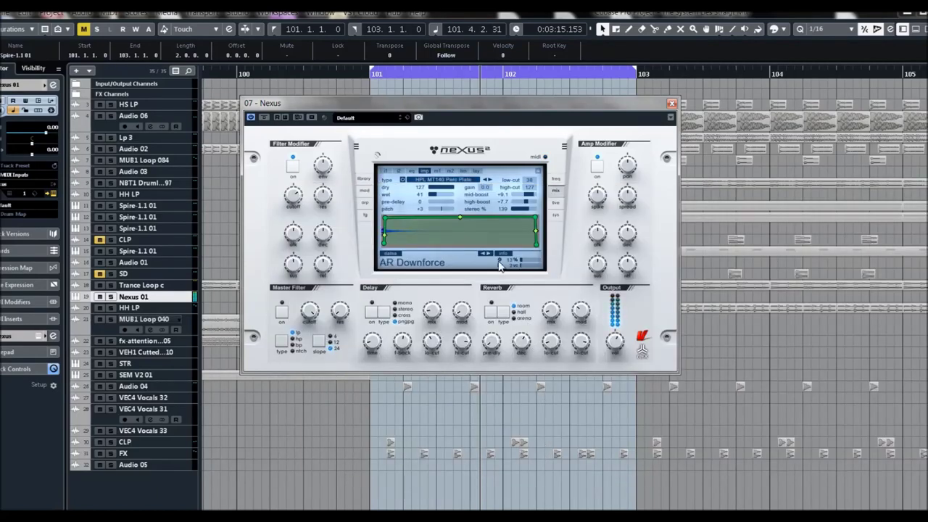
click(443, 180)
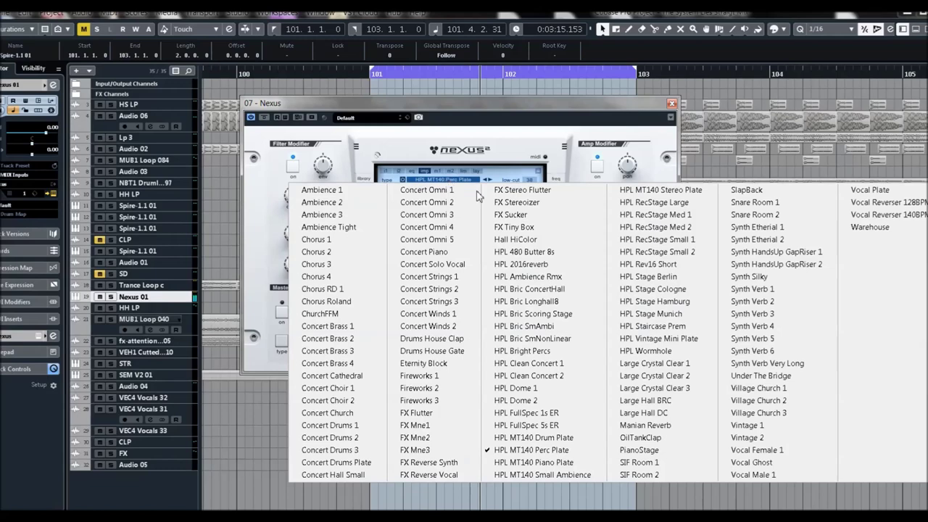
click(536, 254)
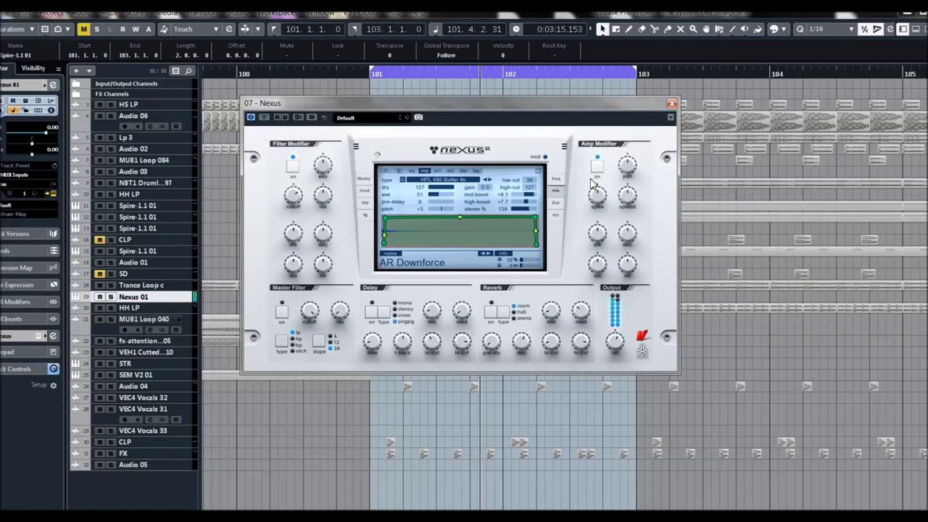
key(space)
key(space)
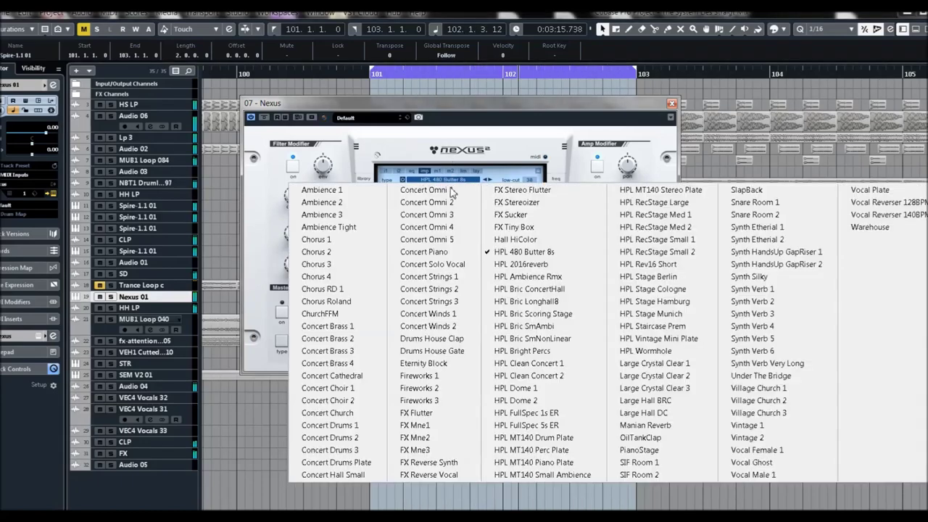
Try the HPL MT140 Piano Plate impulse, then change the impulse type to HPL RecStage Small 1
click(439, 180)
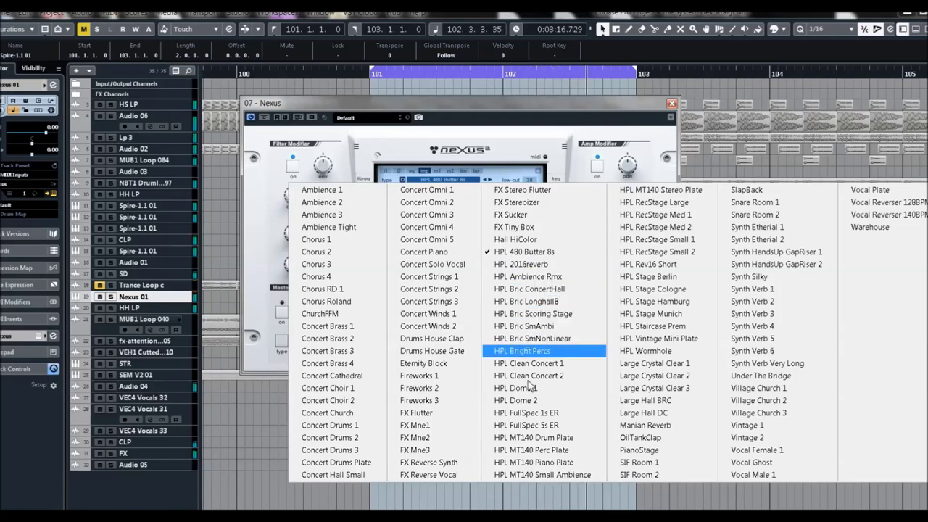
click(527, 463)
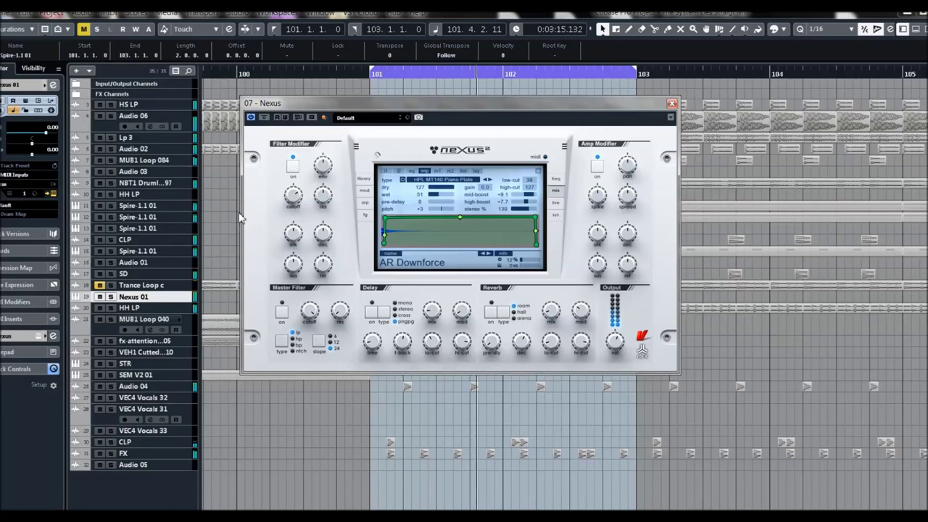
click(463, 180)
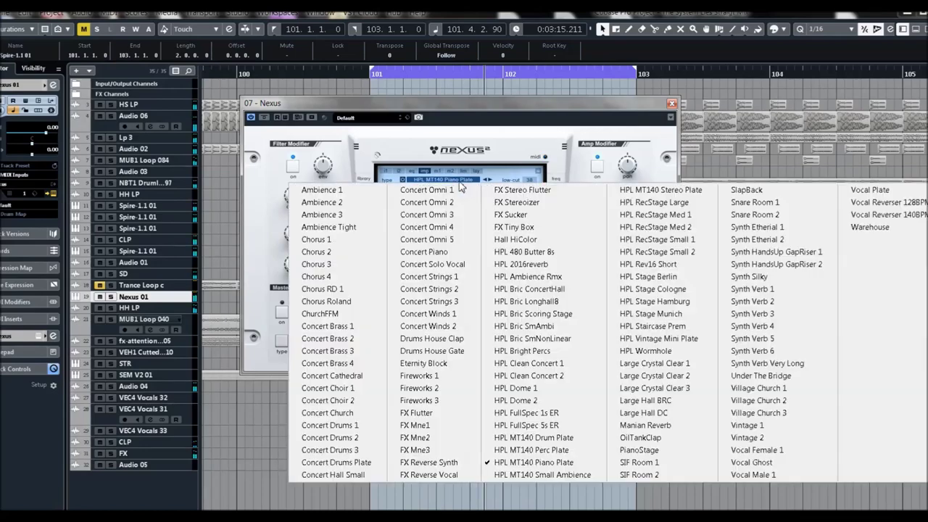
click(648, 229)
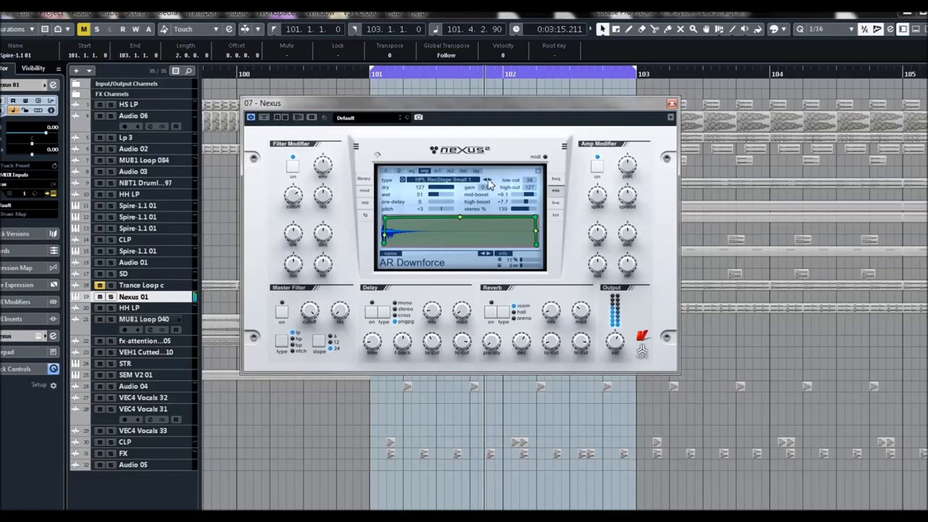
Try the Snare Room 2 impulse, then switch to Synth Etherial 1
click(489, 183)
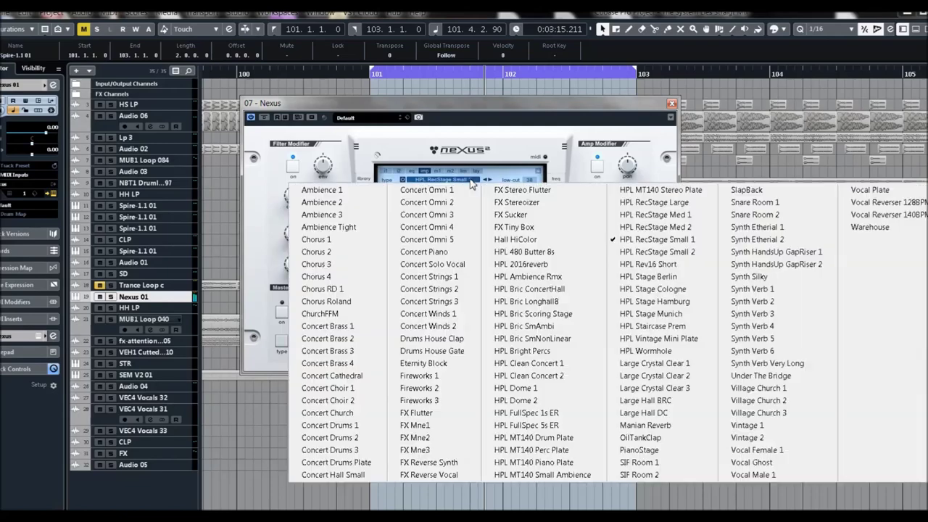
click(755, 215)
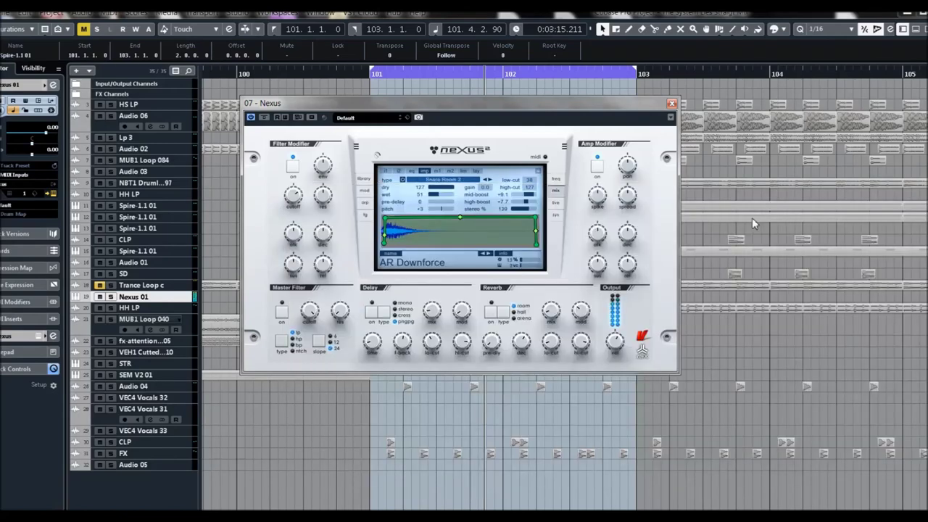
click(490, 180)
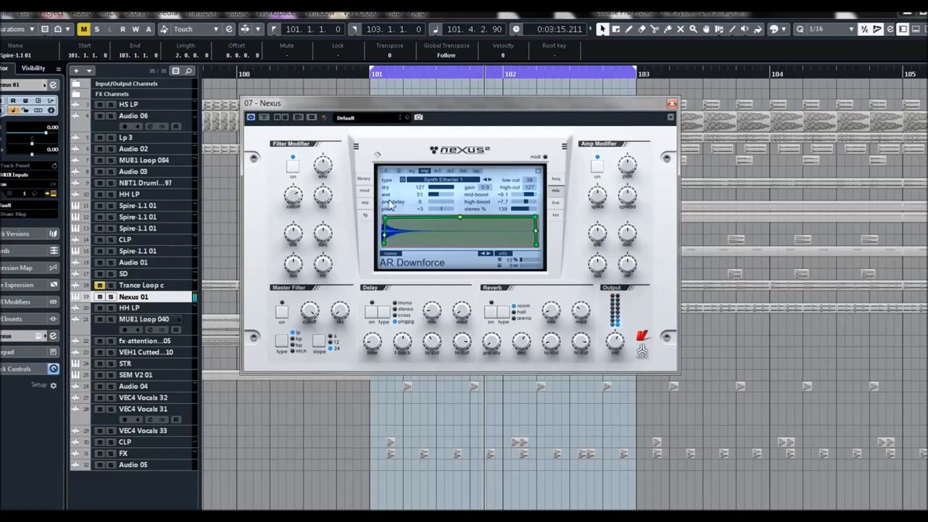
Load the BA Infected bass preset from the XP Trance Universe library
click(365, 180)
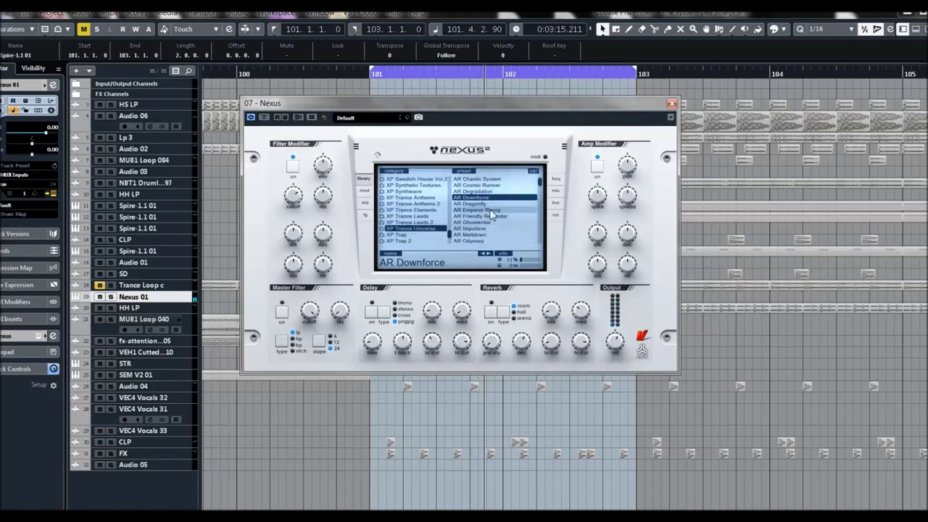
scroll(487, 206, down, 2)
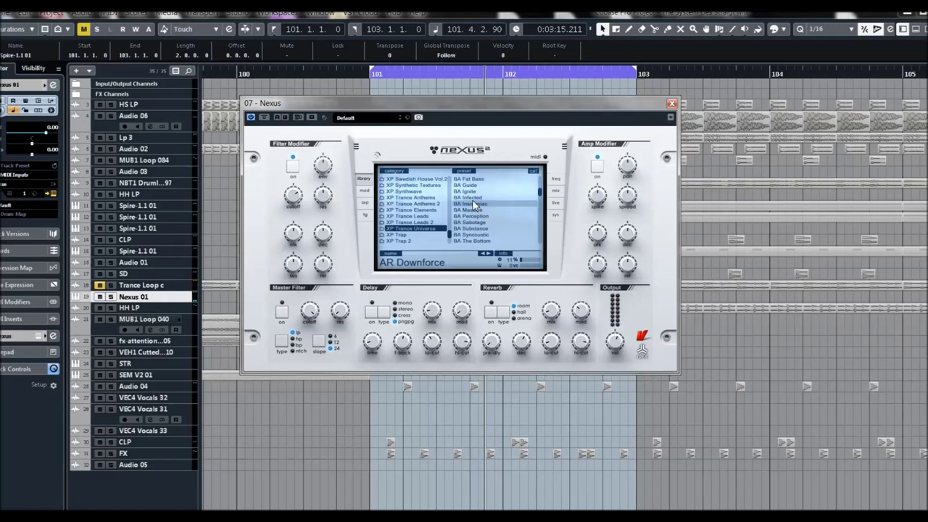
click(470, 199)
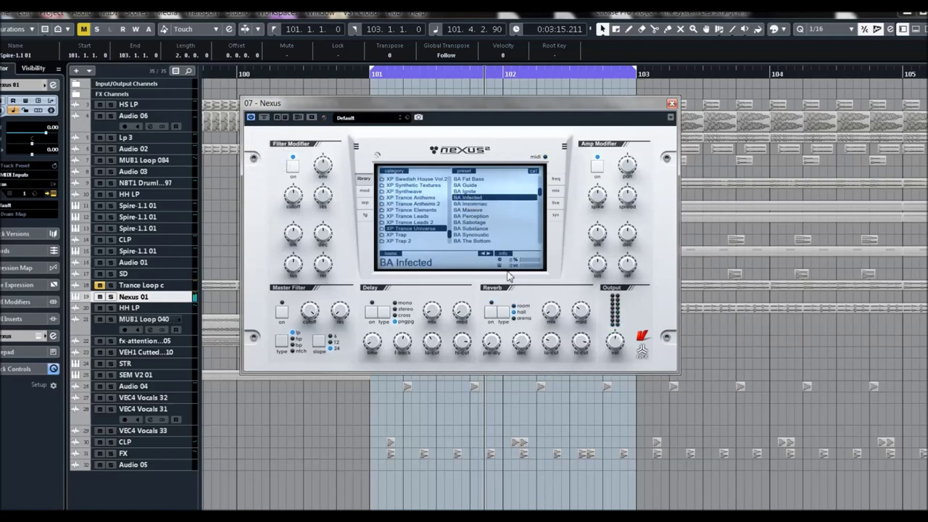
Enable the impulse reverb on the BA Infected preset and change its type to HPL Bric SmNonLinear
click(555, 192)
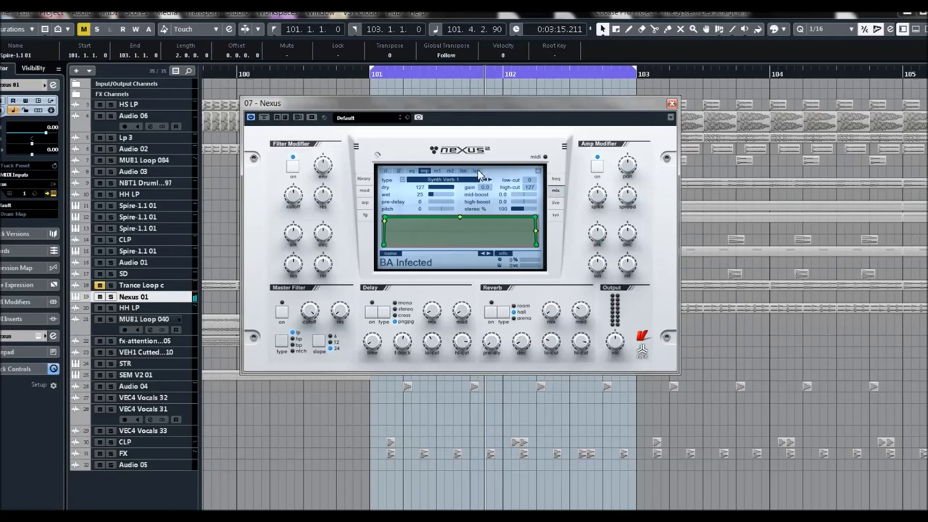
click(476, 172)
click(425, 172)
click(403, 181)
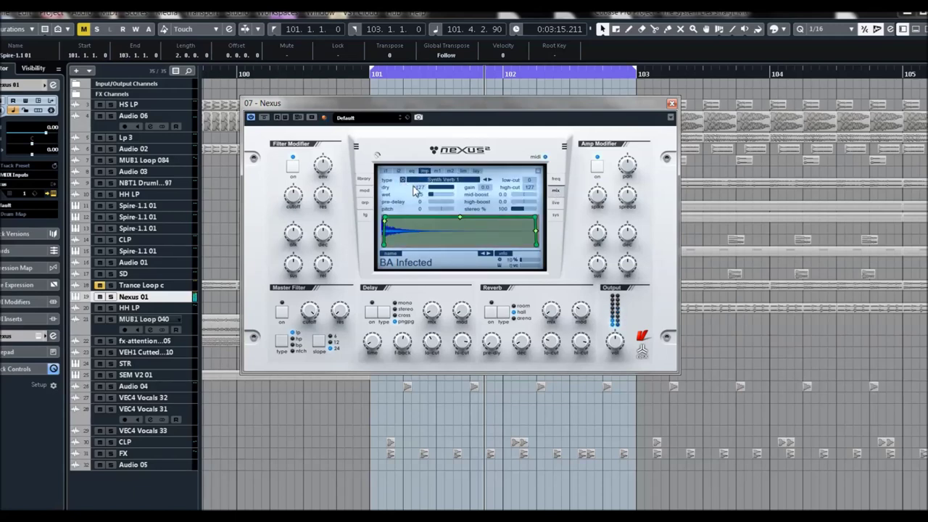
click(477, 183)
click(535, 342)
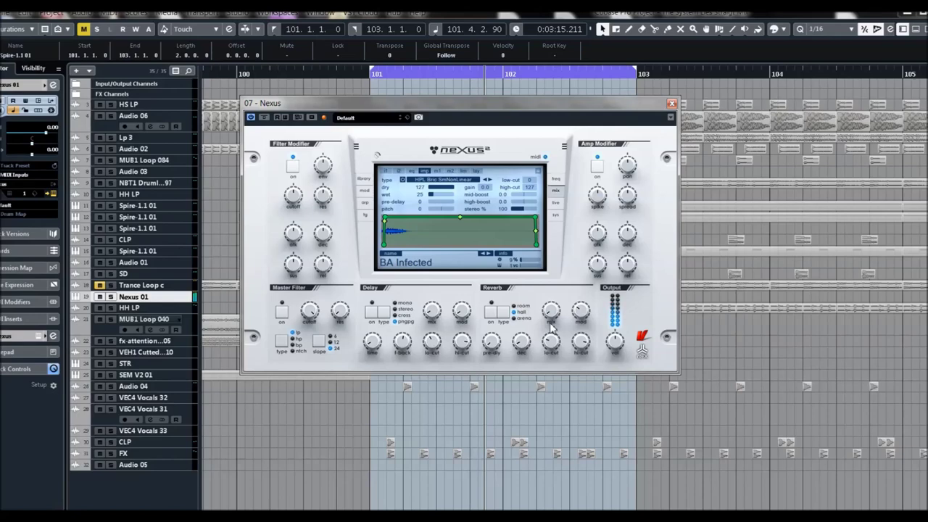
Try the Synth Verb 2, Synth Verb 5 and Large Crystal Clear 2 impulses on the bass, with mid-boost at +12.0
click(458, 186)
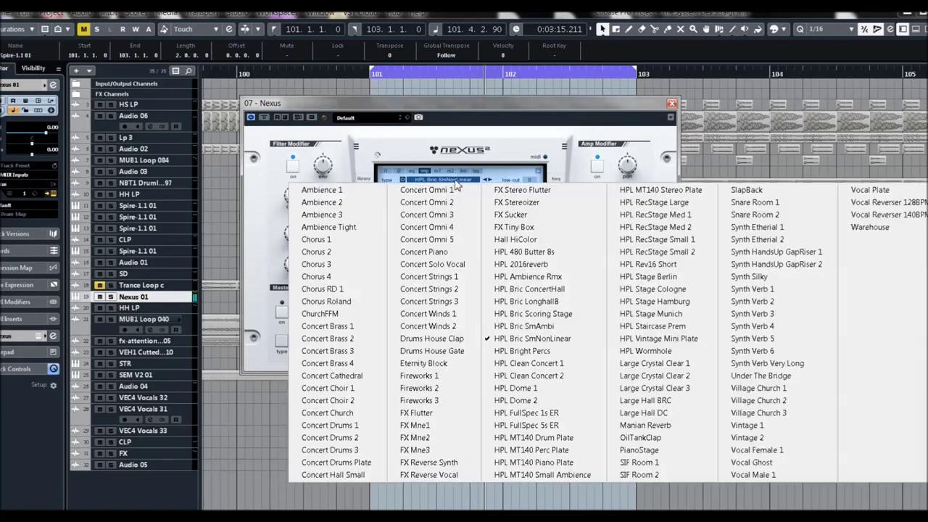
click(752, 303)
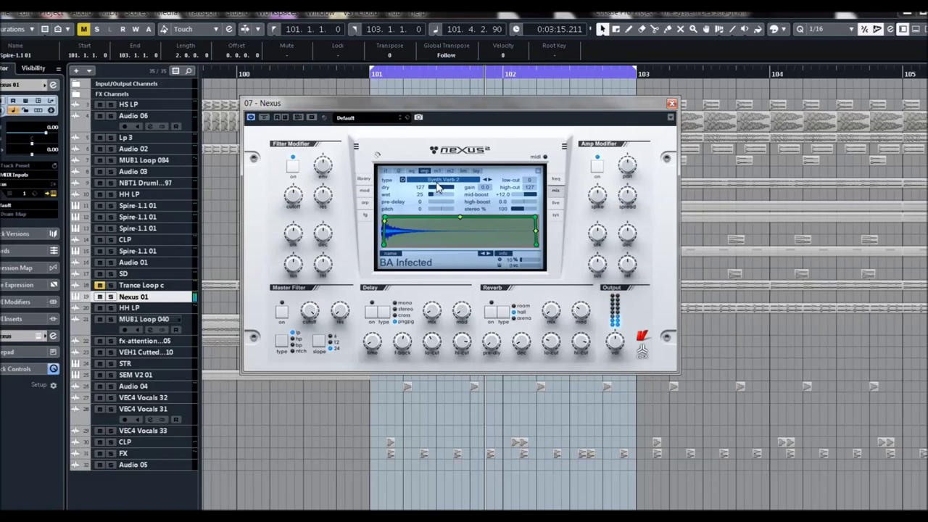
click(438, 188)
click(755, 350)
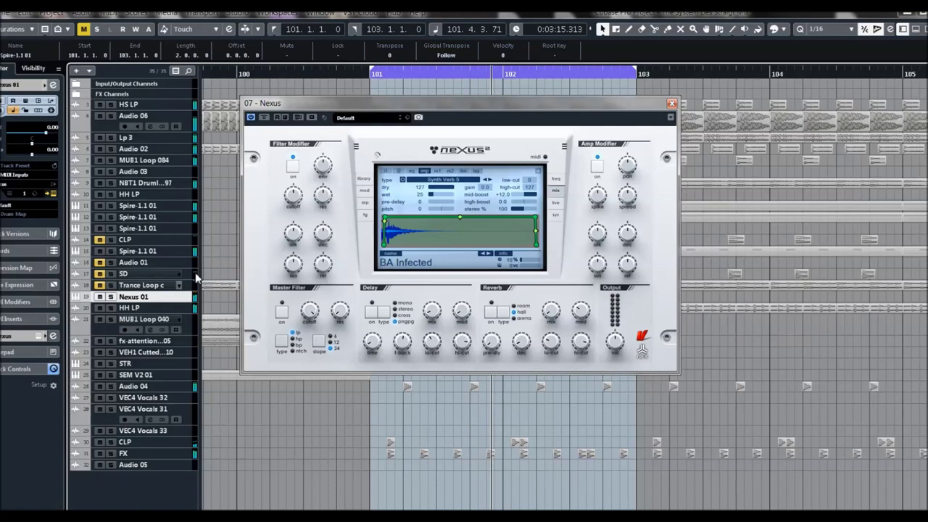
click(441, 185)
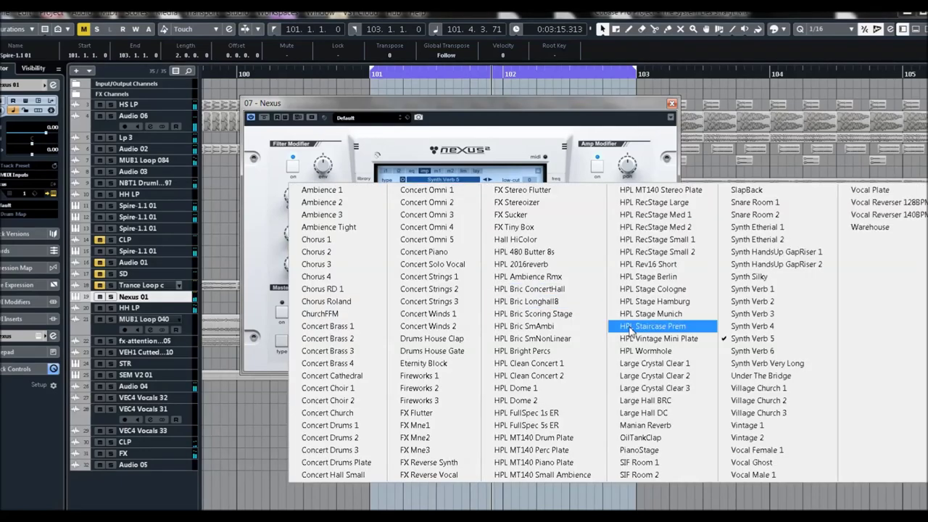
click(651, 380)
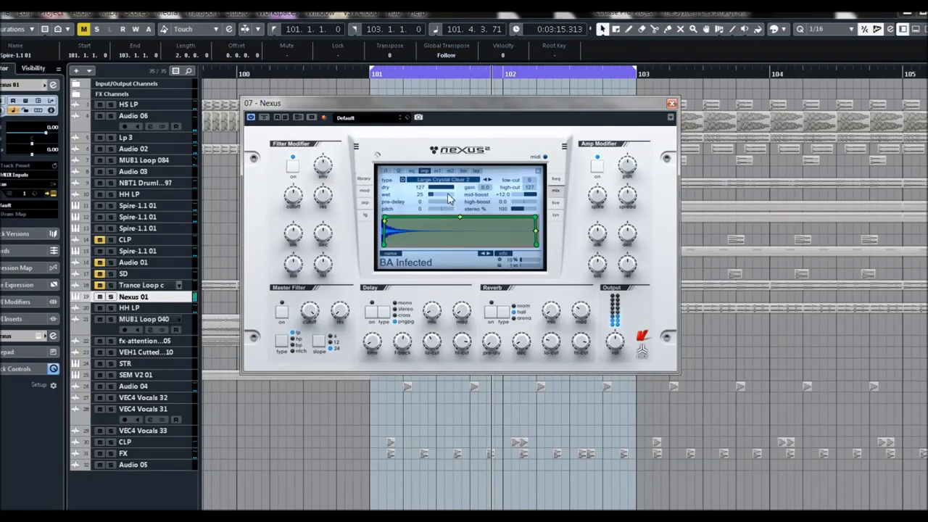
Load the LD Avenues lead preset from XP Trance Universe and switch off its delay and reverb
click(363, 179)
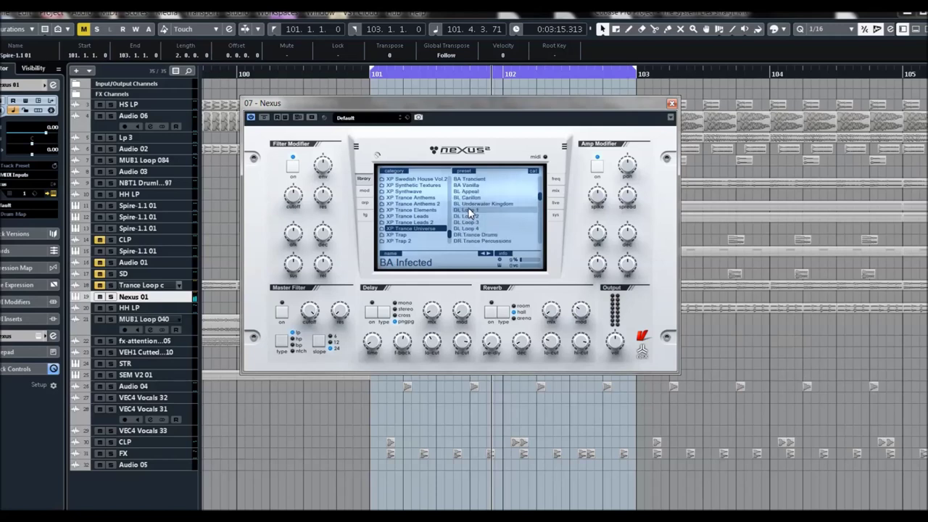
scroll(471, 213, down, 3)
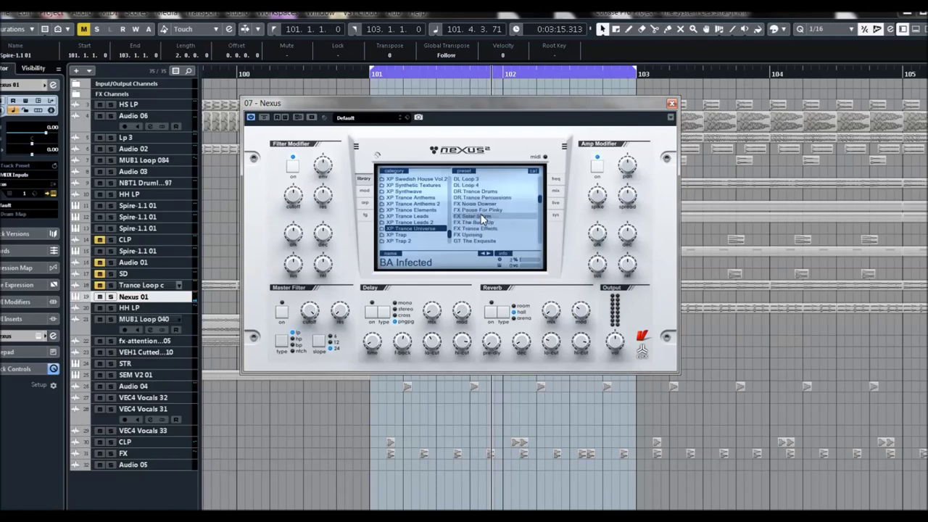
click(468, 229)
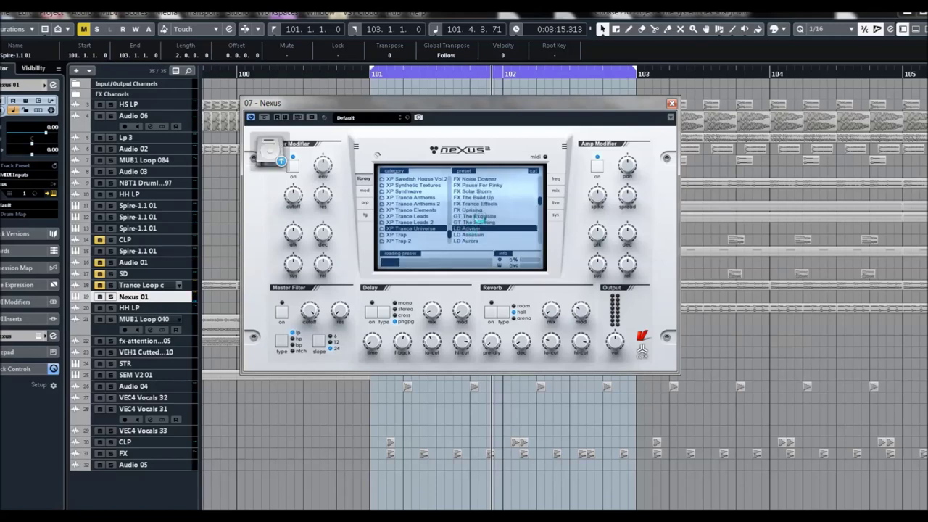
scroll(479, 218, down, 1)
click(480, 218)
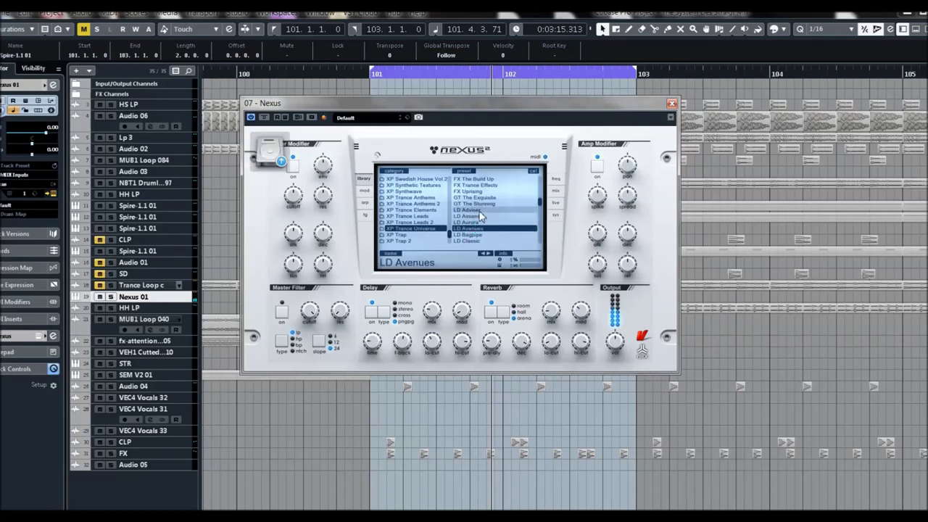
scroll(482, 217, down, 2)
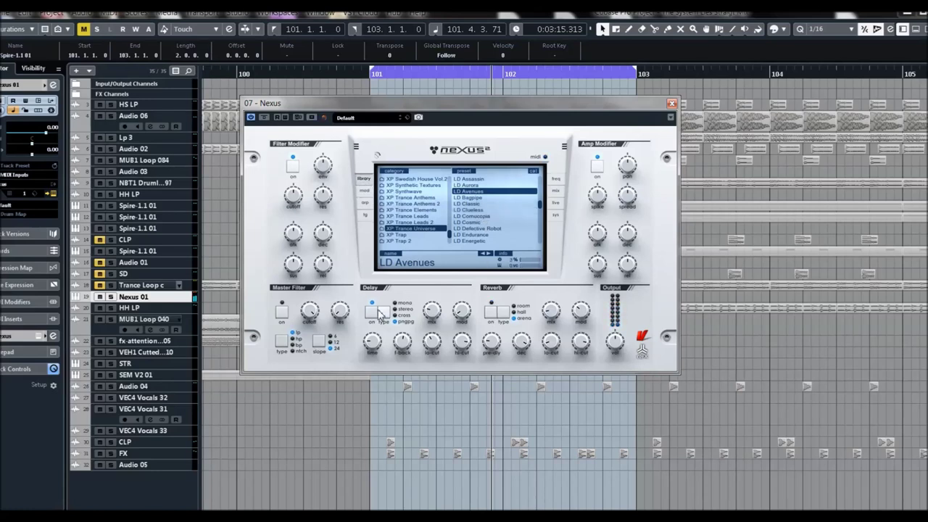
Enable the impulse reverb on LD Avenues and try the Synth Verb 6 and Village Church 3 types, with wet at 58
click(556, 191)
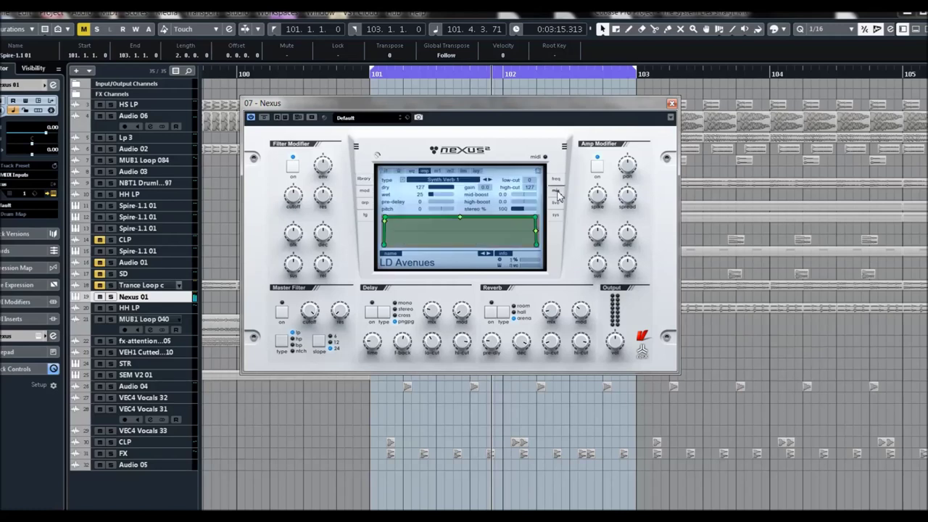
click(444, 180)
click(748, 352)
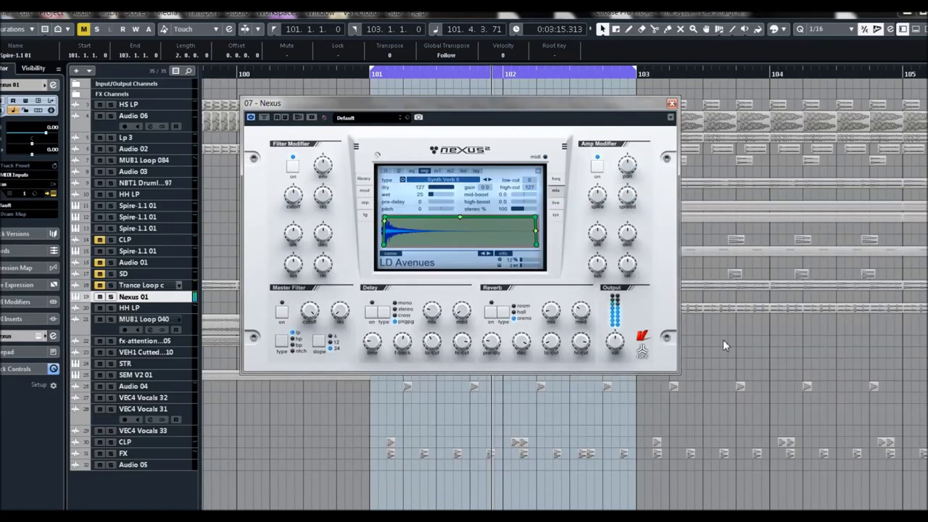
click(449, 181)
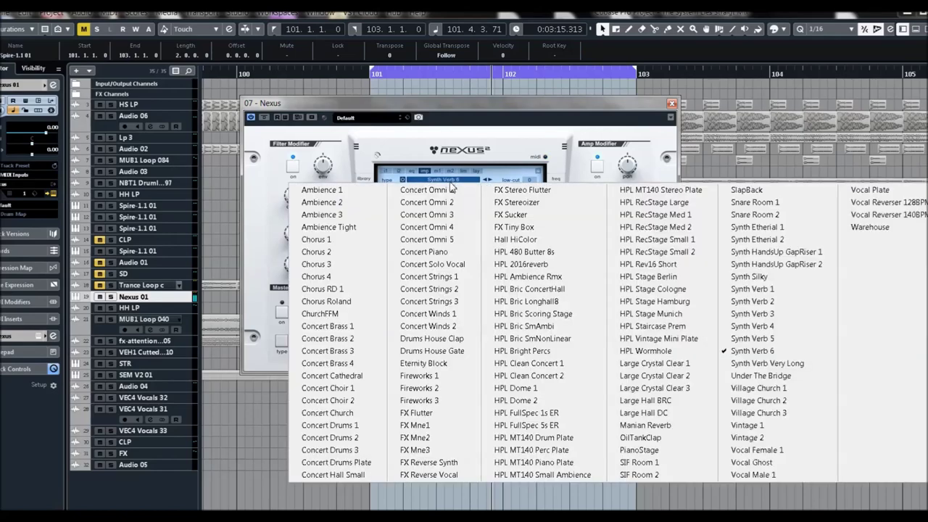
click(751, 390)
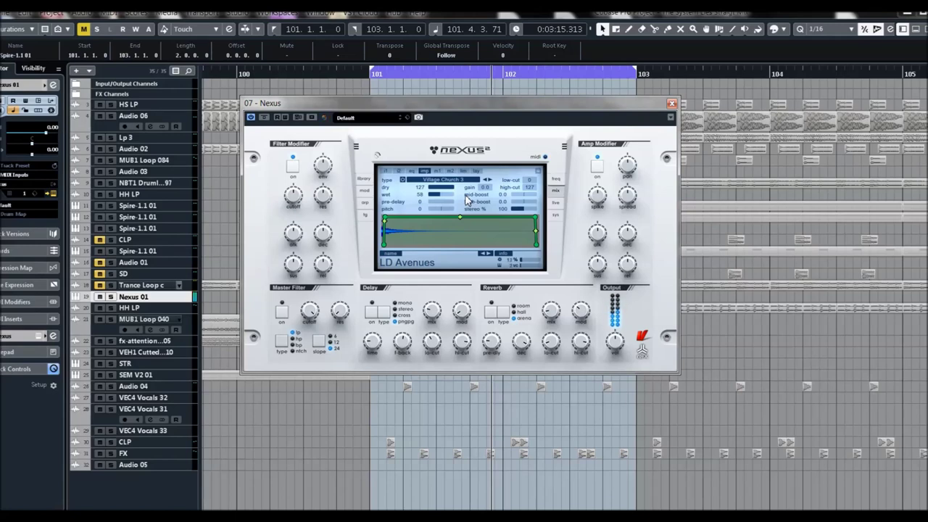
Unmute all the muted tracks and play the looped section to hear the lead in the full mix
click(84, 30)
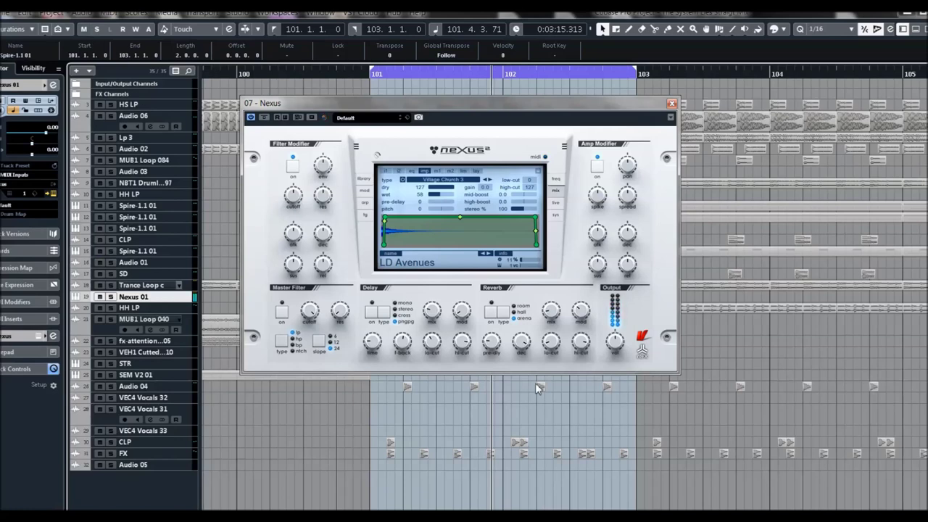
key(space)
key(space)
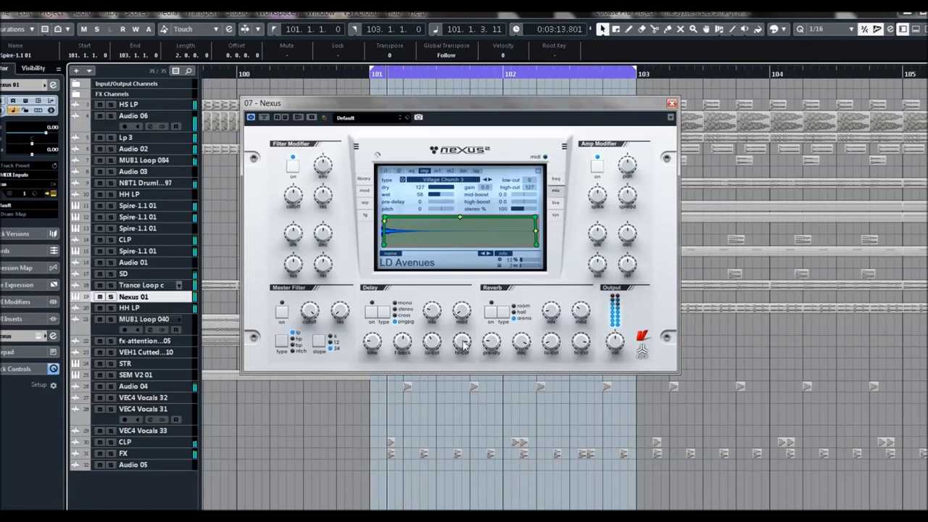
Raise the impulse wet level on LD Avenues to 71 and change the impulse type to Vocal Ghost
drag(442, 192, 455, 197)
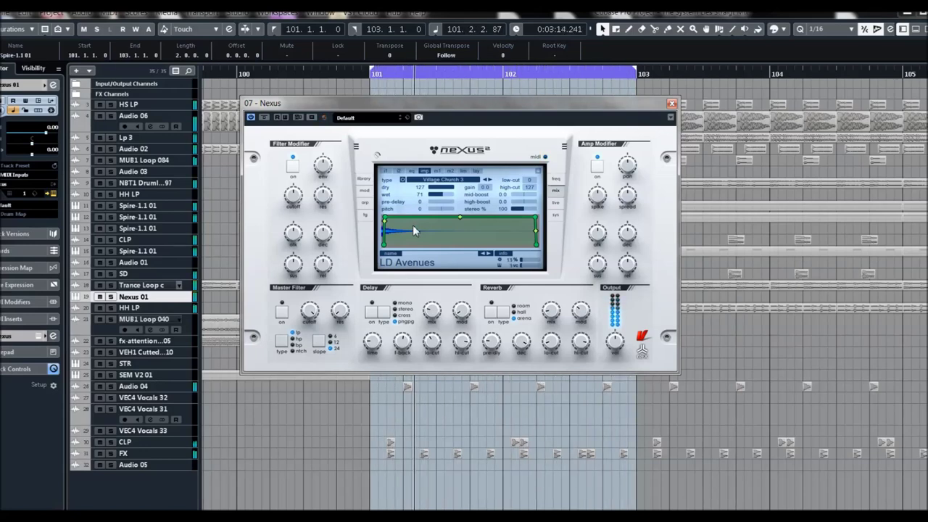
click(442, 179)
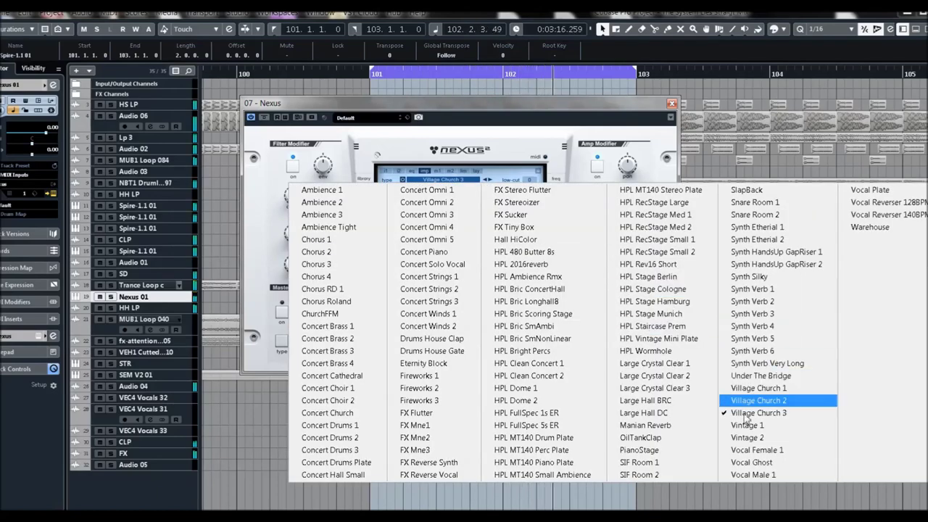
click(754, 462)
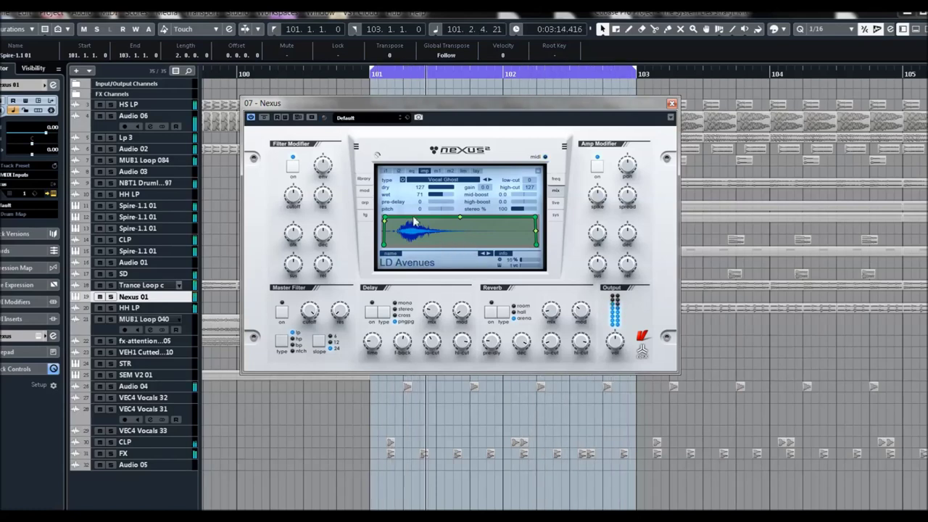
Load LD Infinite, replace it with LD Nitro Wave, and enable its Synth Verb 1 impulse with wet at 42 and filter cutoff at 127
click(364, 178)
scroll(482, 209, down, 2)
click(480, 210)
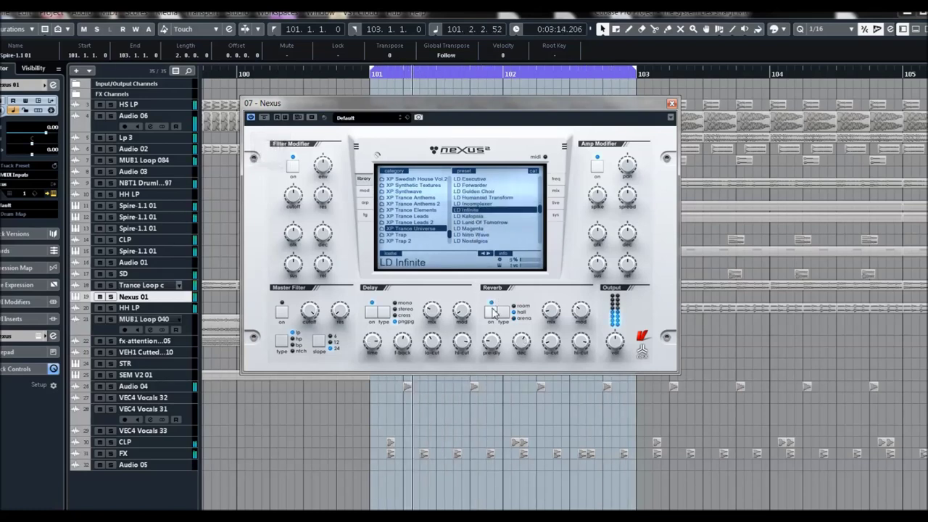
click(472, 235)
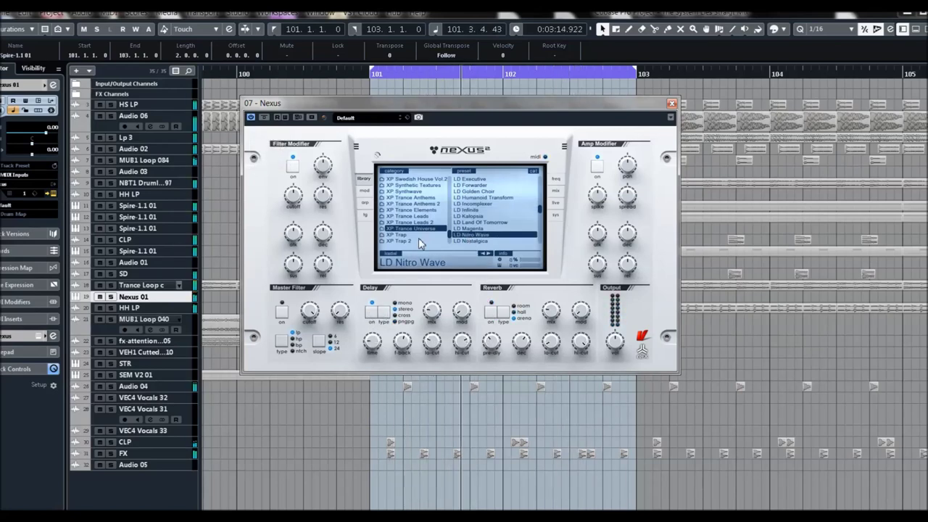
click(555, 193)
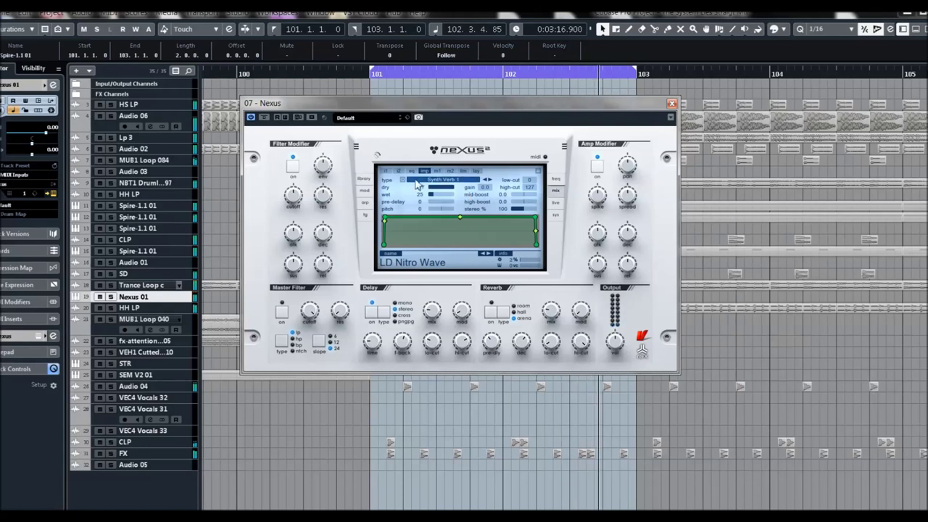
drag(427, 196, 450, 197)
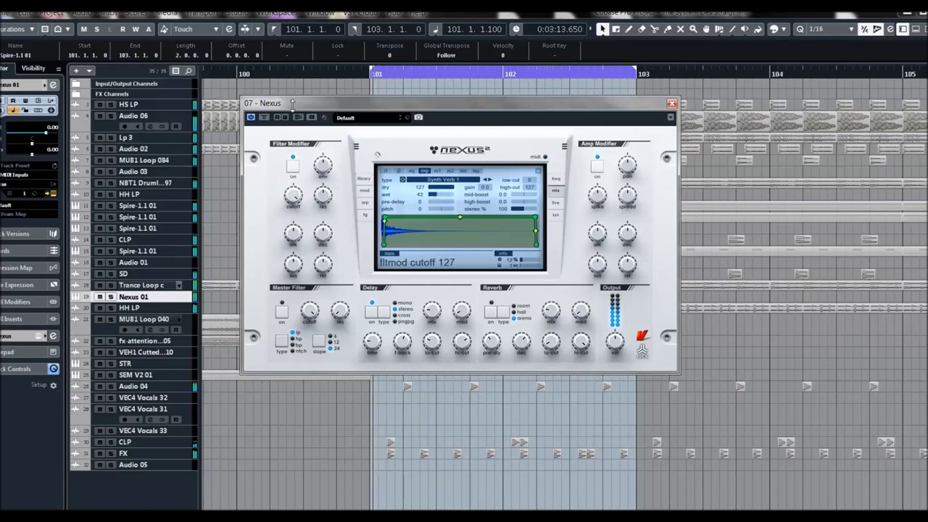
Try the LD Remarkable preset, load LD Sphere instead, and enable its Synth Verb 1 impulse with wet at 33
click(364, 179)
scroll(464, 210, down, 3)
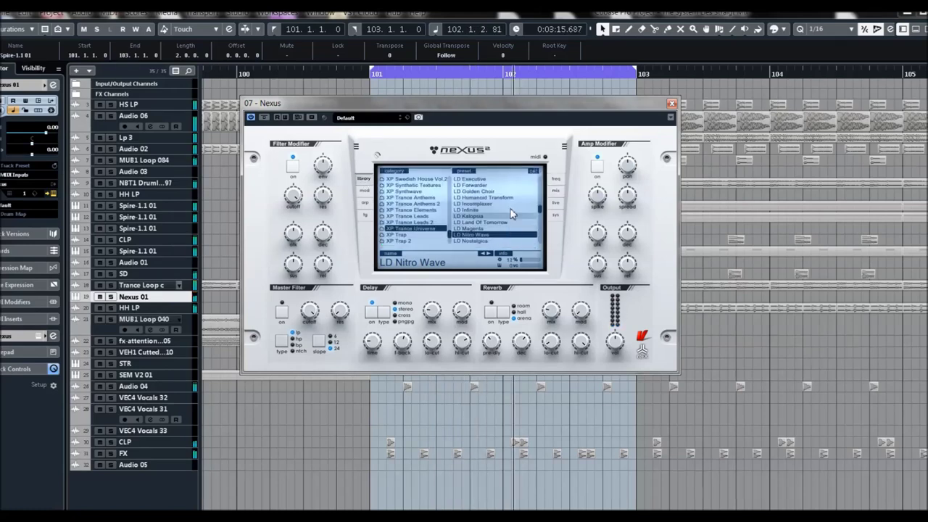
click(471, 204)
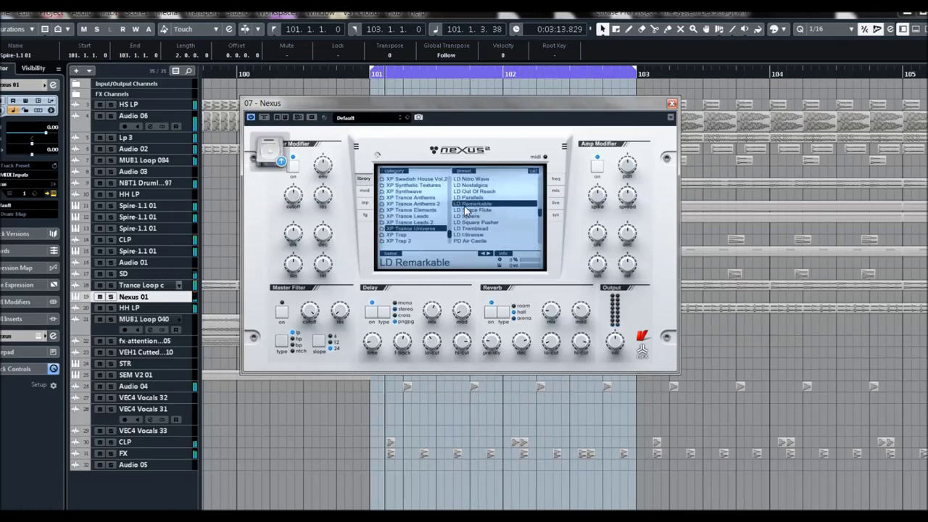
click(467, 216)
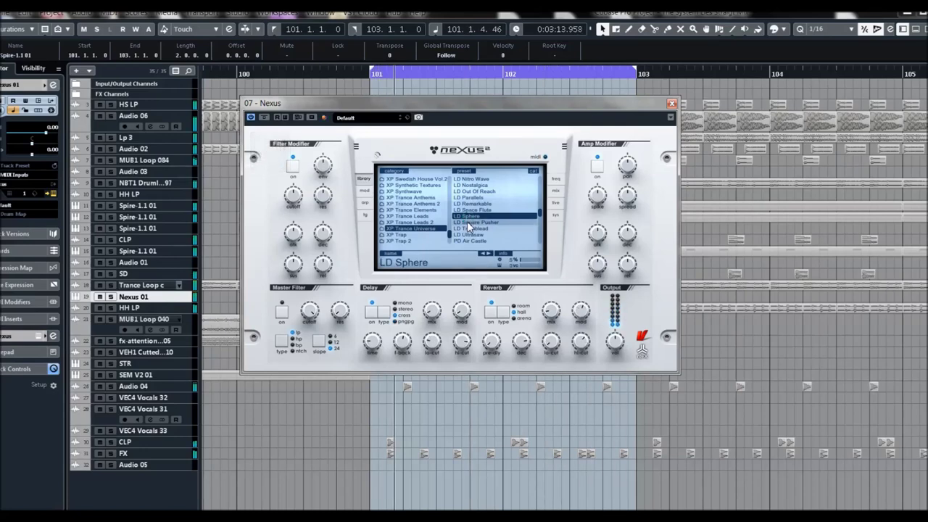
click(555, 191)
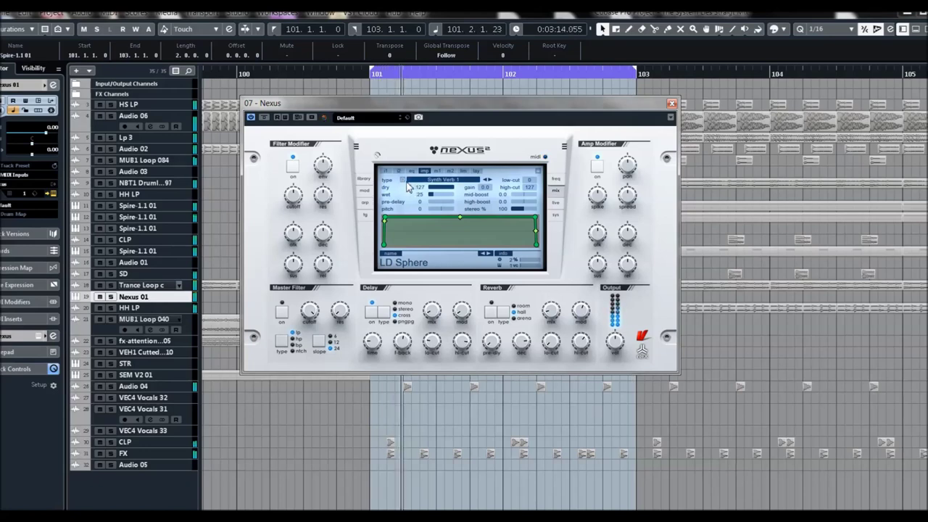
drag(438, 197, 445, 194)
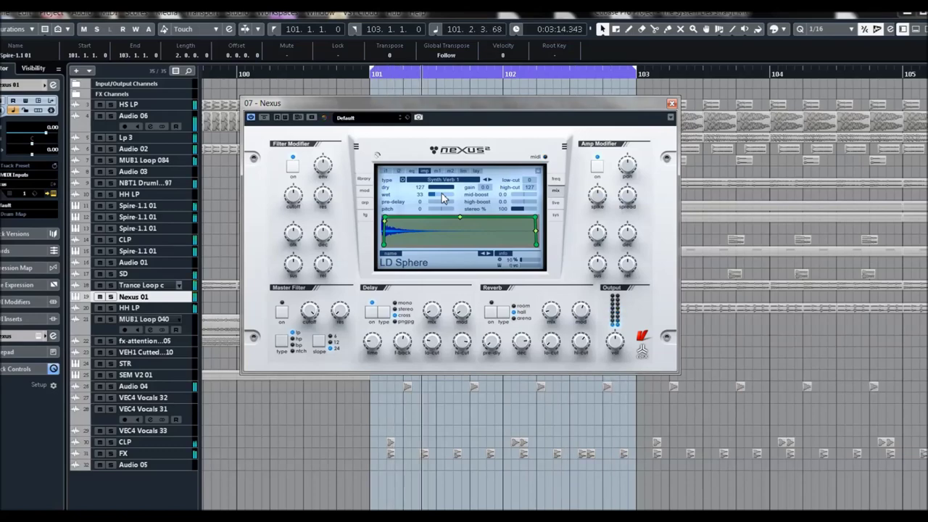
Try the Under The Bridge, Village Church 2 and Vocal Reverser 128BPM impulses on LD Sphere, raising wet to 62 for the last one
click(435, 179)
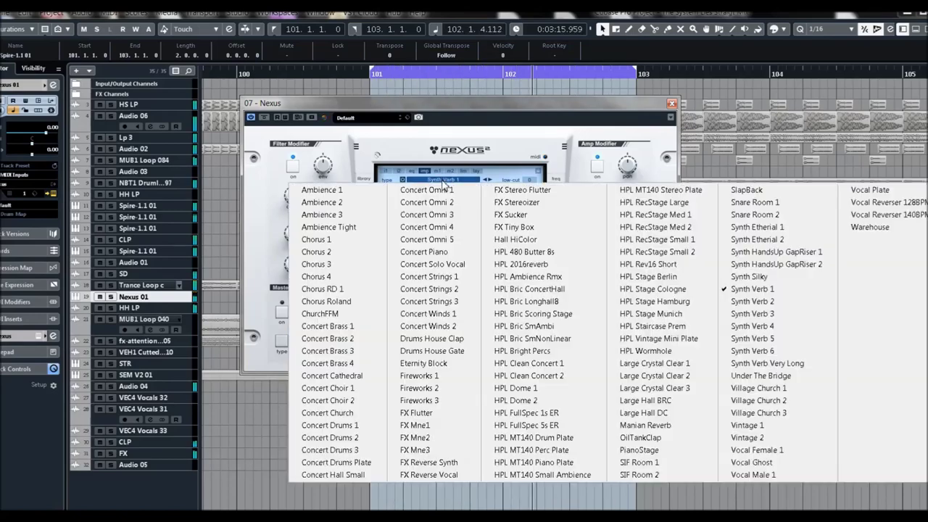
click(759, 377)
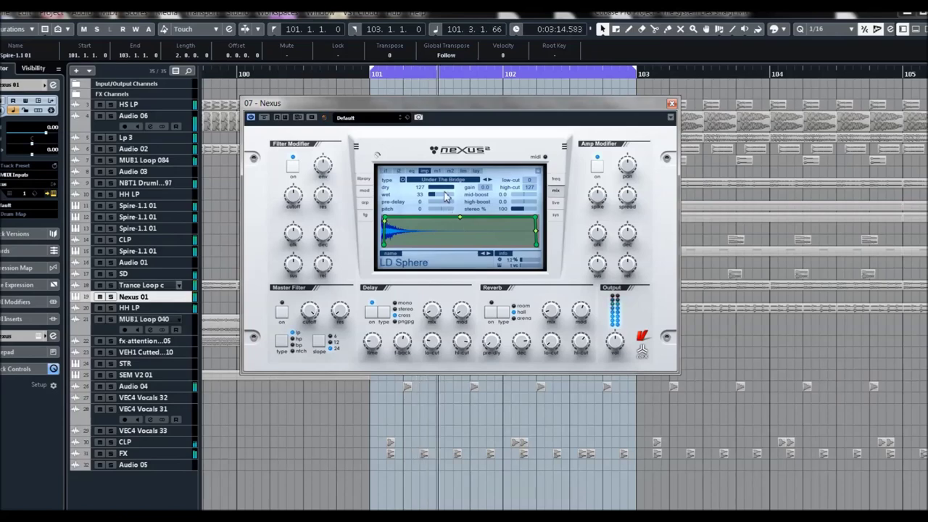
click(435, 179)
click(768, 397)
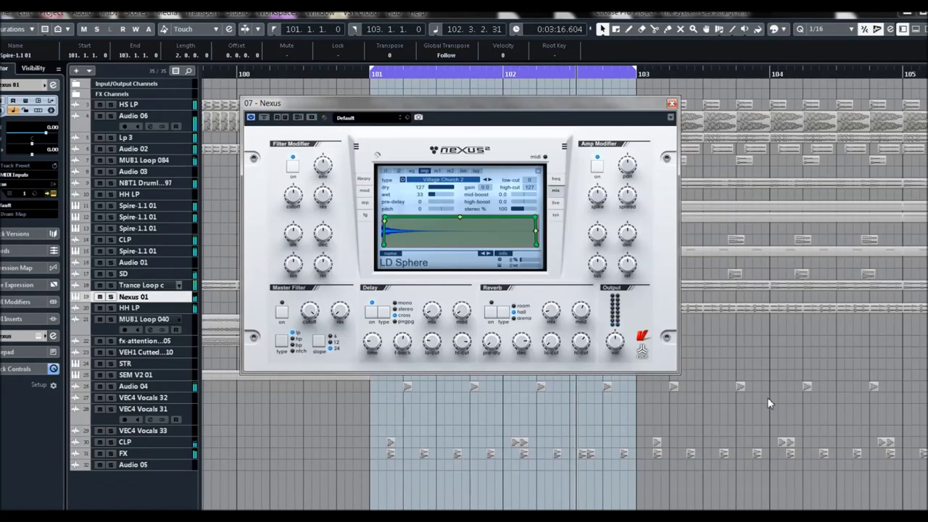
click(435, 179)
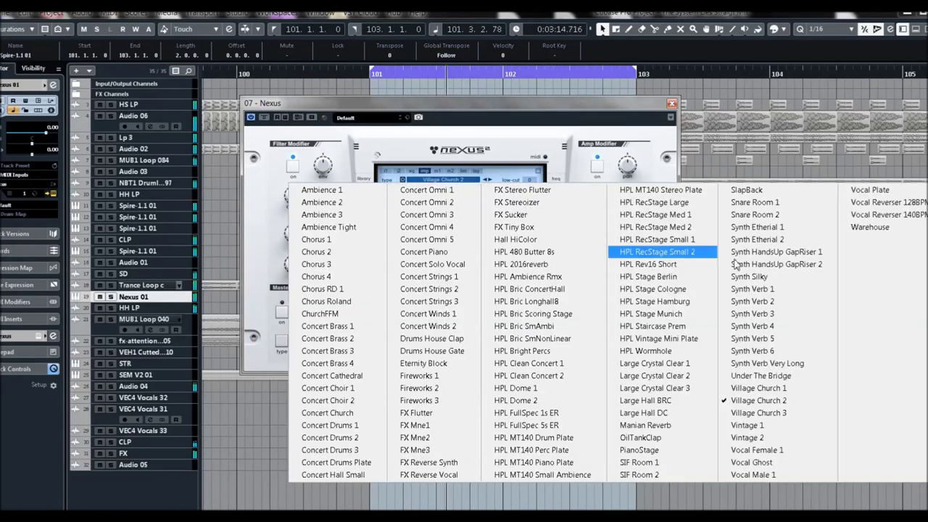
click(887, 202)
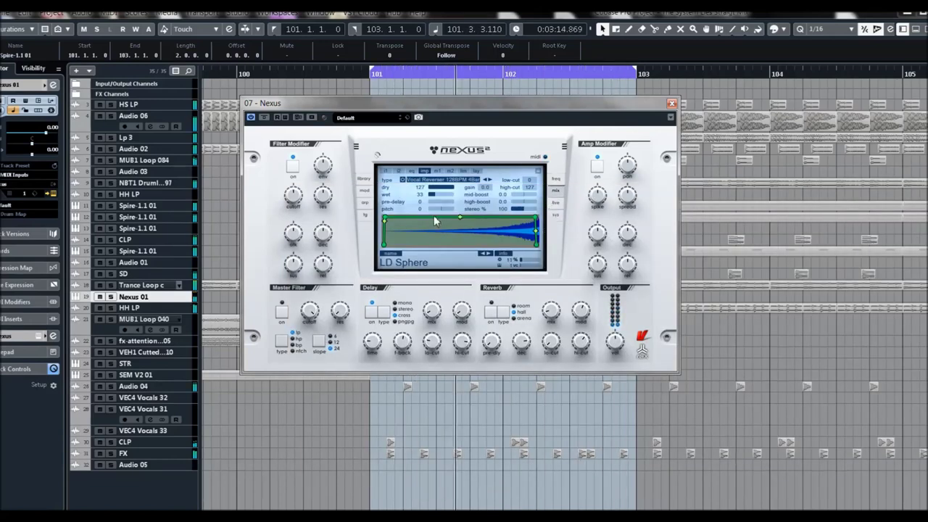
drag(441, 194, 463, 199)
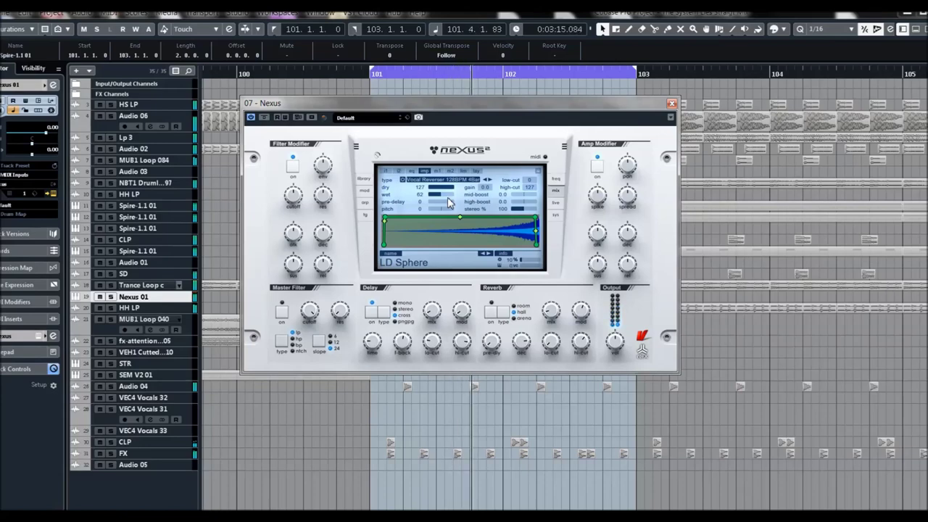
Try the Vocal Male 1 impulse on LD Sphere with wet at 110, and change the type to Concert Winds 2
click(441, 179)
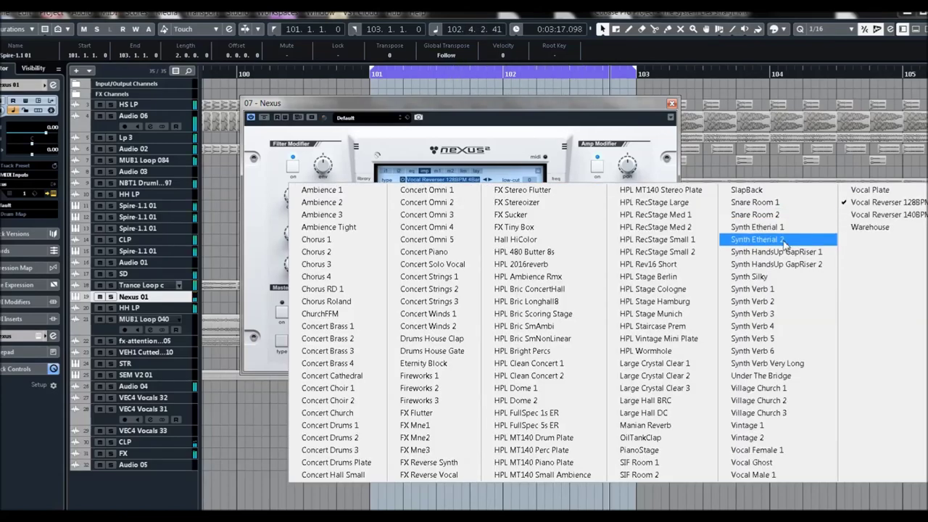
click(754, 475)
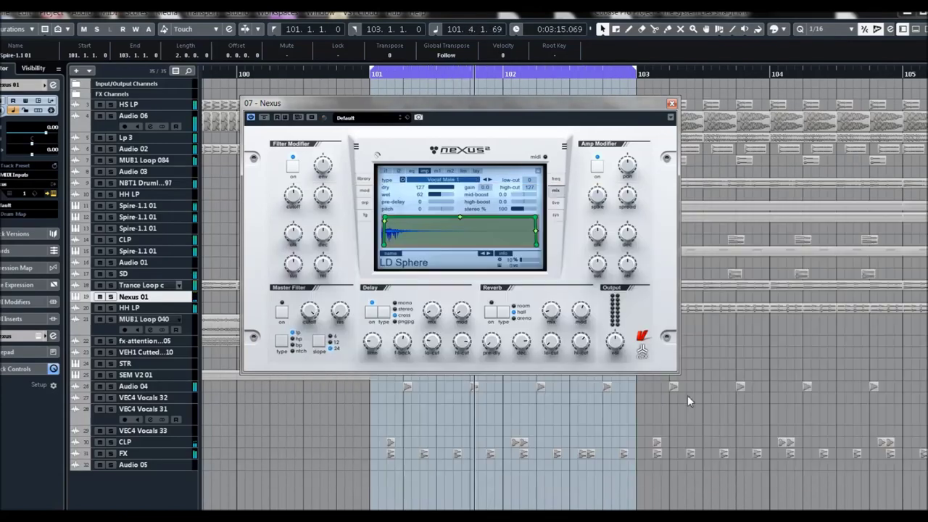
drag(436, 198, 460, 229)
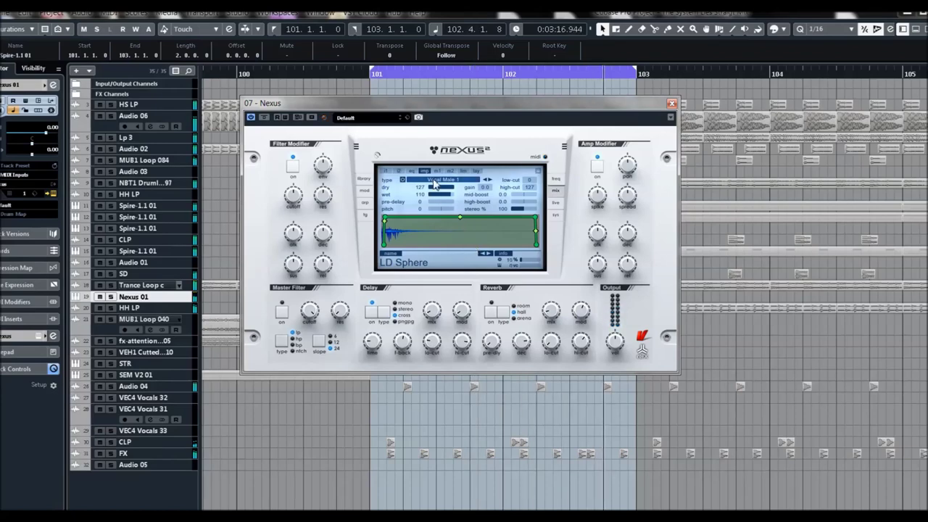
click(435, 185)
click(428, 326)
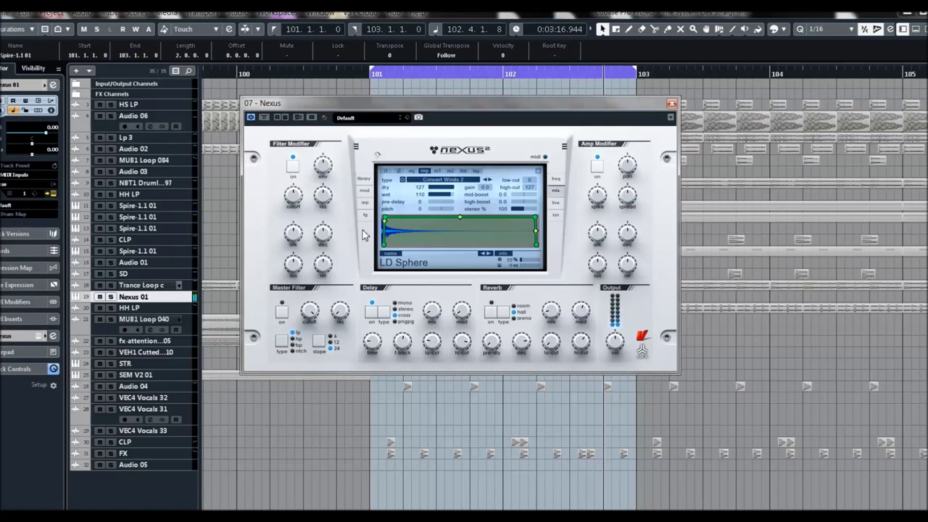
Load the PD Atmospheres pad preset from XP Trance Universe and enable its Synth Verb 1 impulse with wet at 55
click(363, 179)
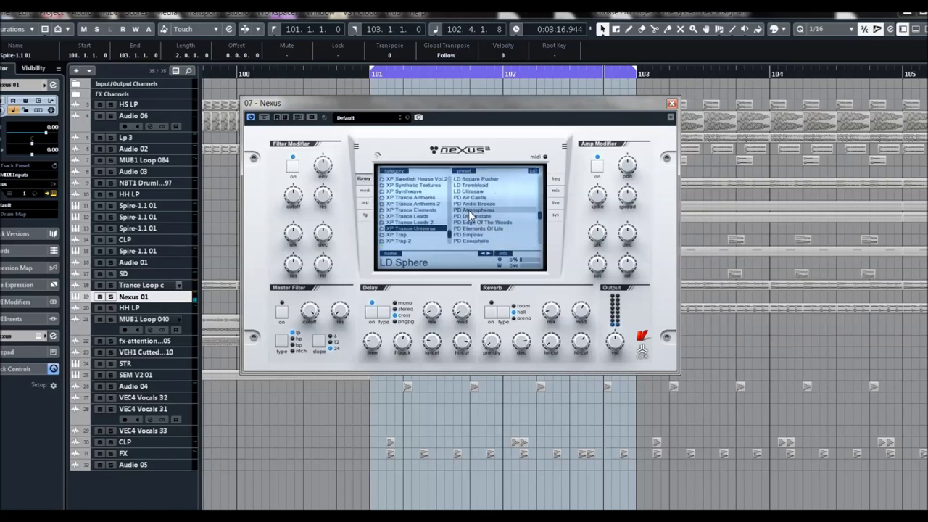
click(468, 210)
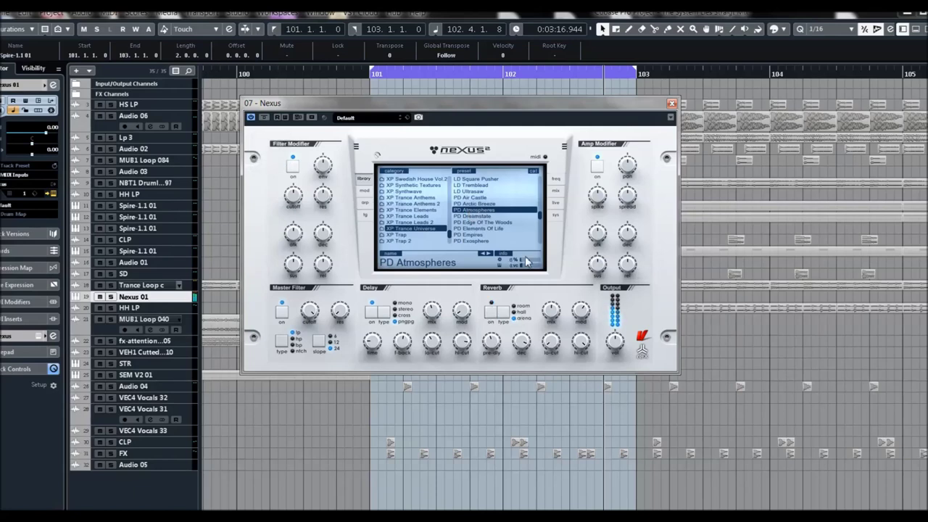
click(553, 193)
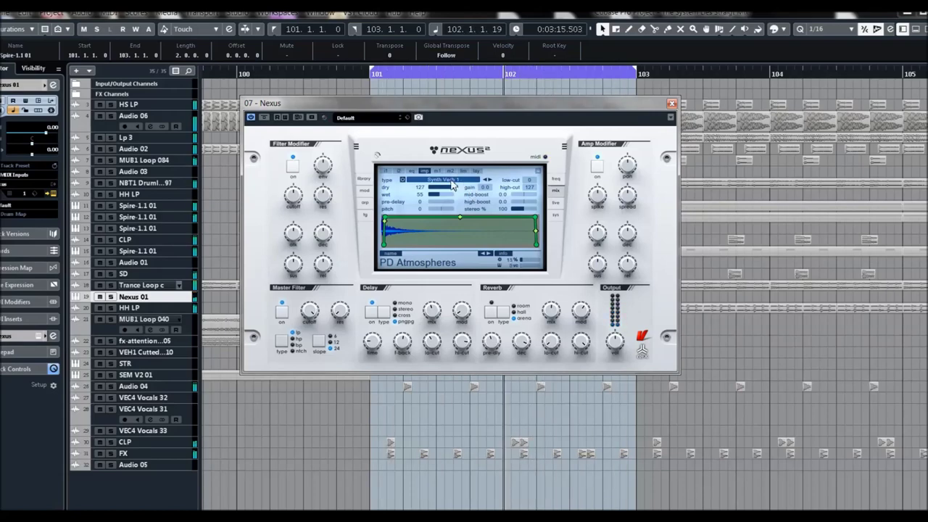
Try the Fireworks 3 impulse on PD Atmospheres and change the type to HPL Bric Longhall8
click(453, 185)
click(437, 401)
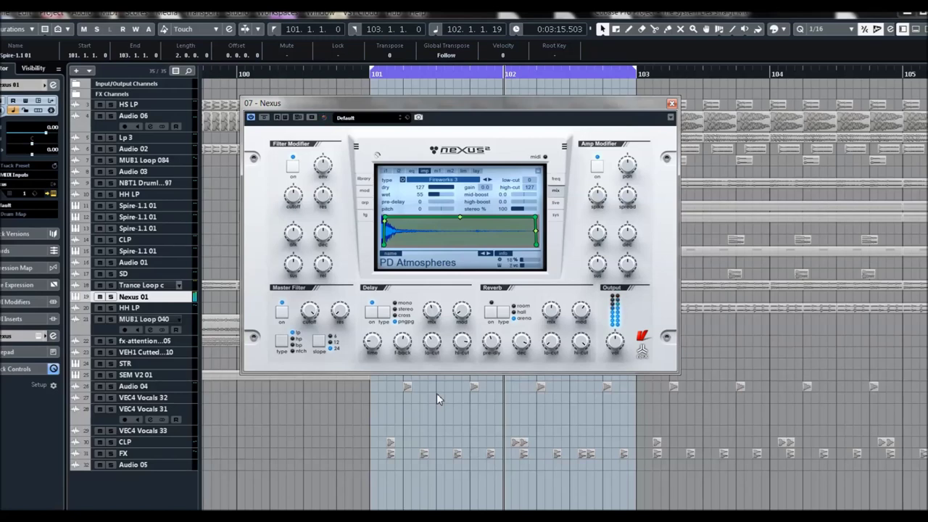
click(432, 179)
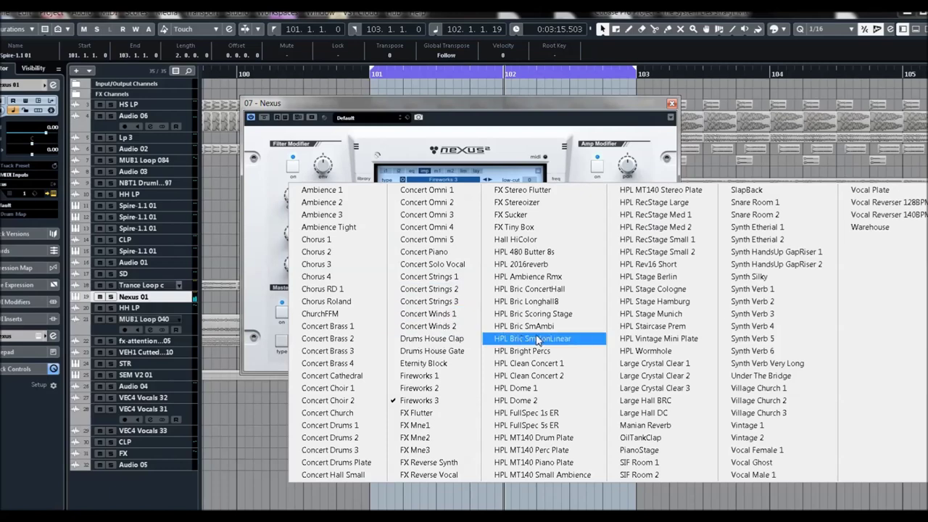
click(526, 301)
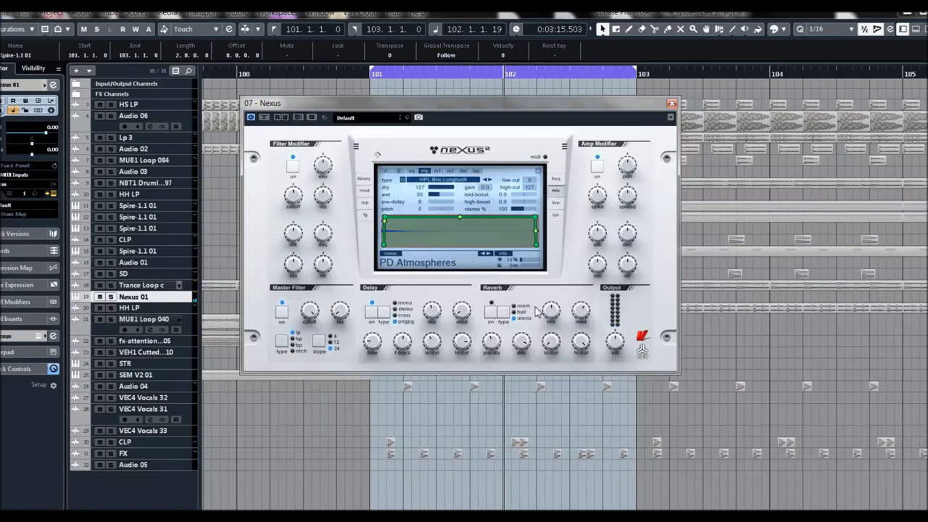